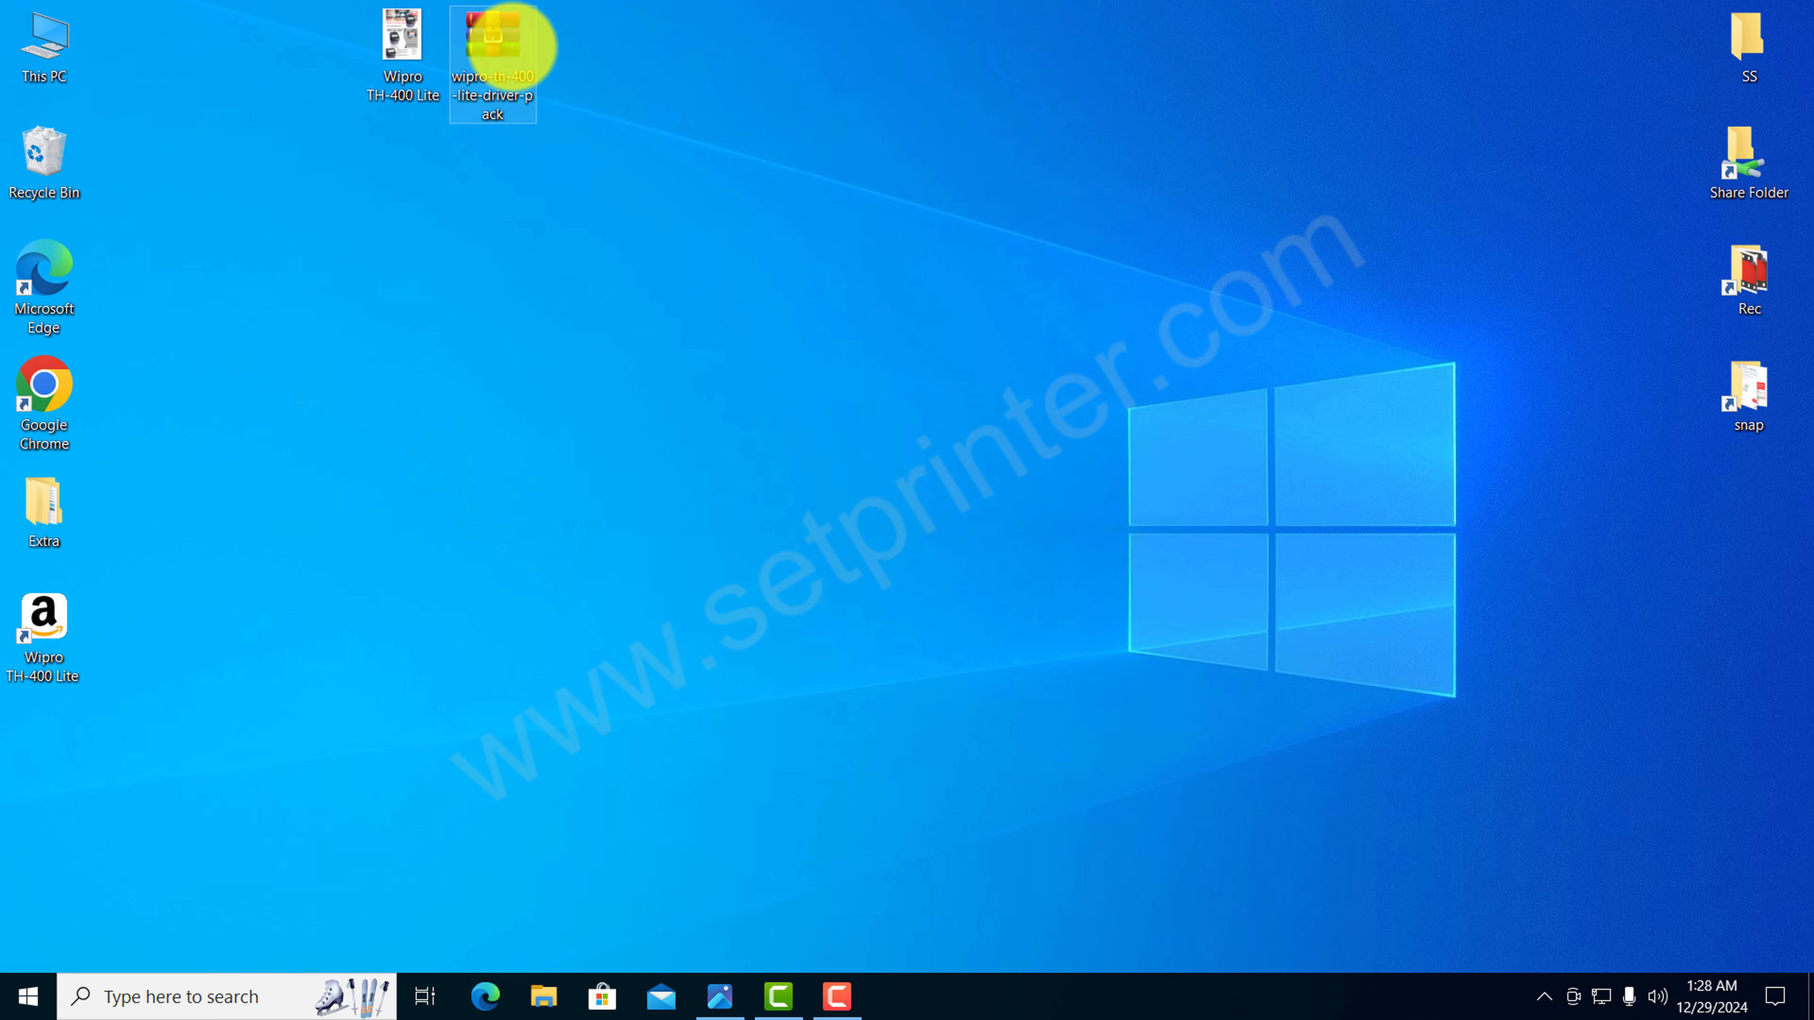
Step: Extract the wipro-th-400-lite-driver-pack archive into its own folder, place the folder below the archive on the desktop, and open it
{"action": "right_click", "coordinate": [512, 45]}
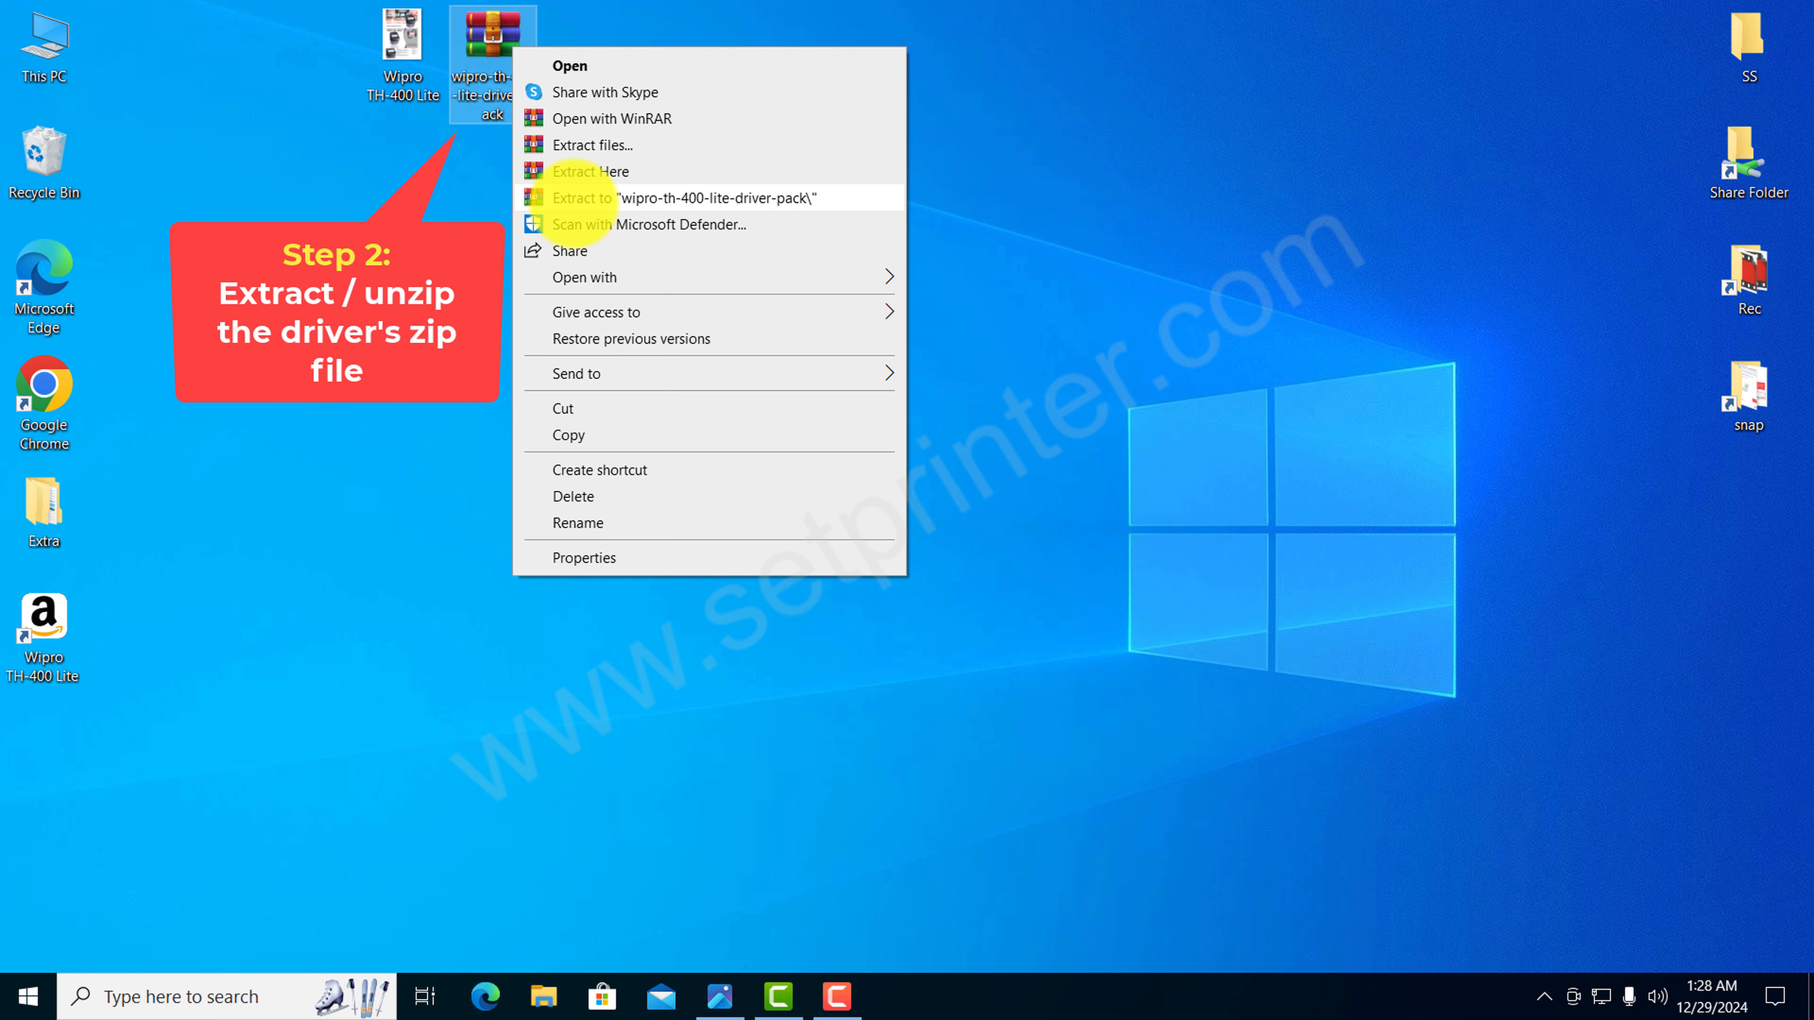
{"action": "left_click", "coordinate": [582, 198]}
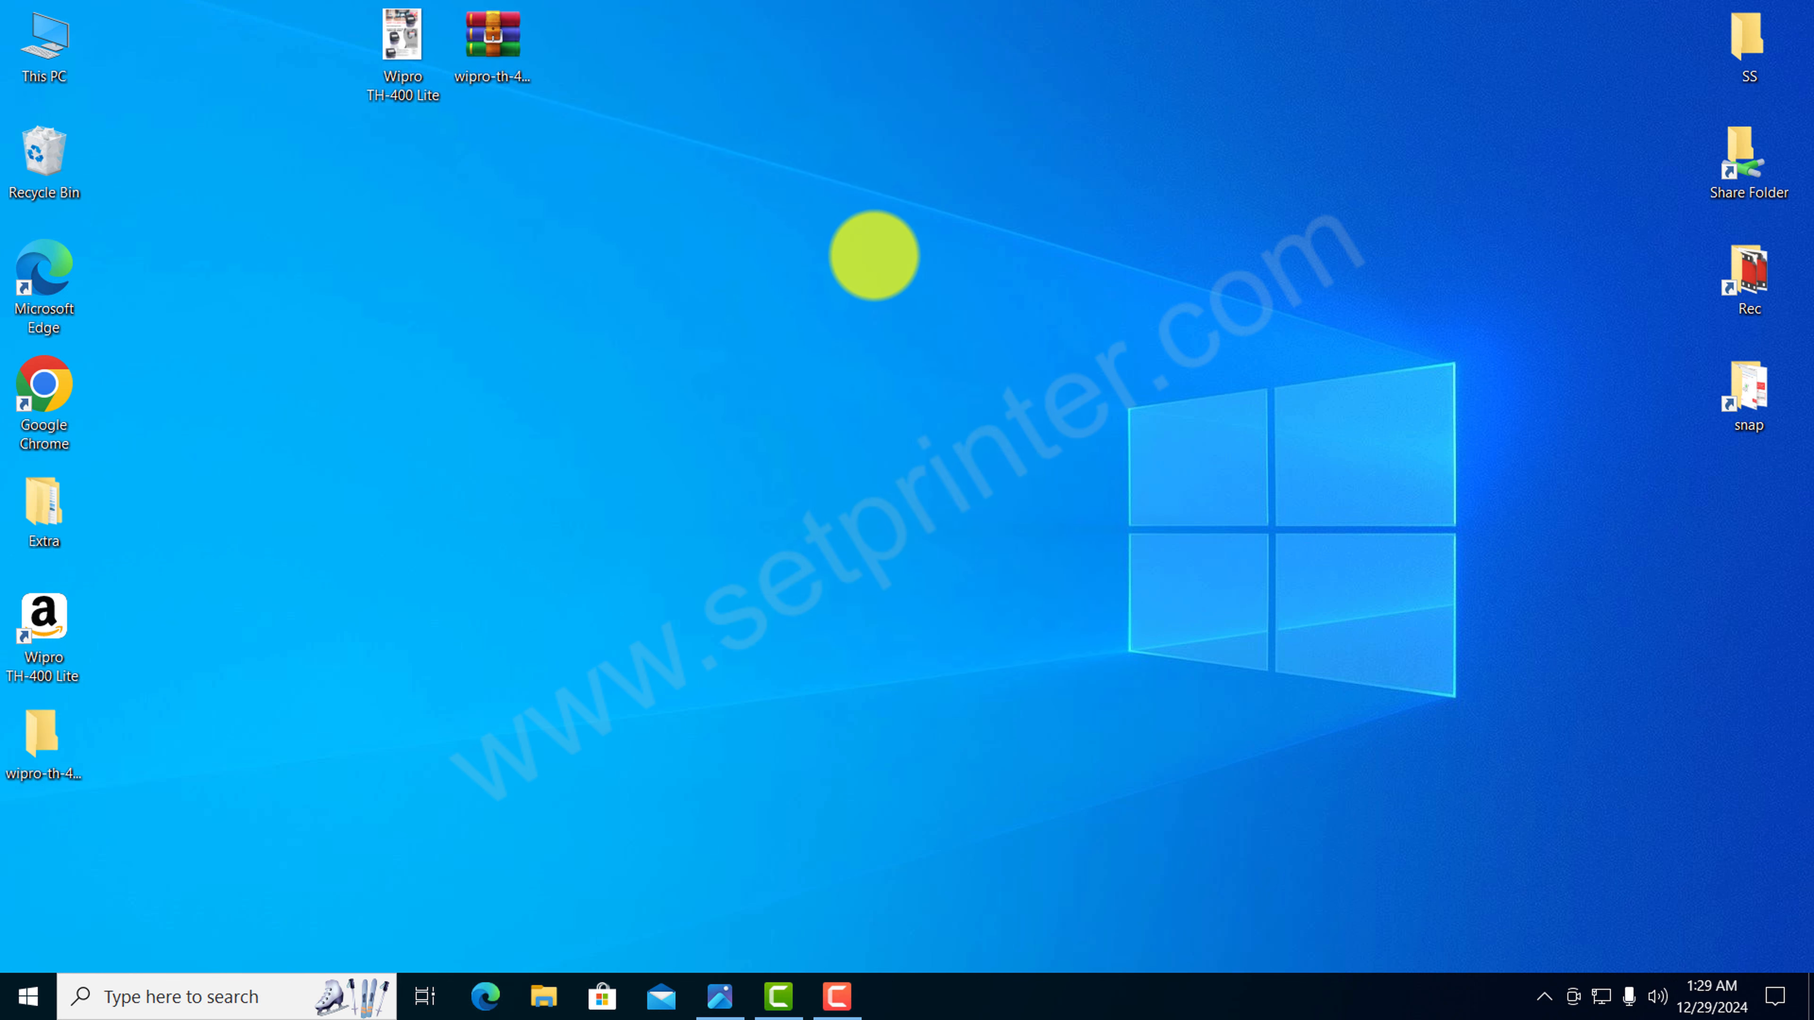
{"action": "left_click_drag", "start_coordinate": [44, 743], "coordinate": [510, 205]}
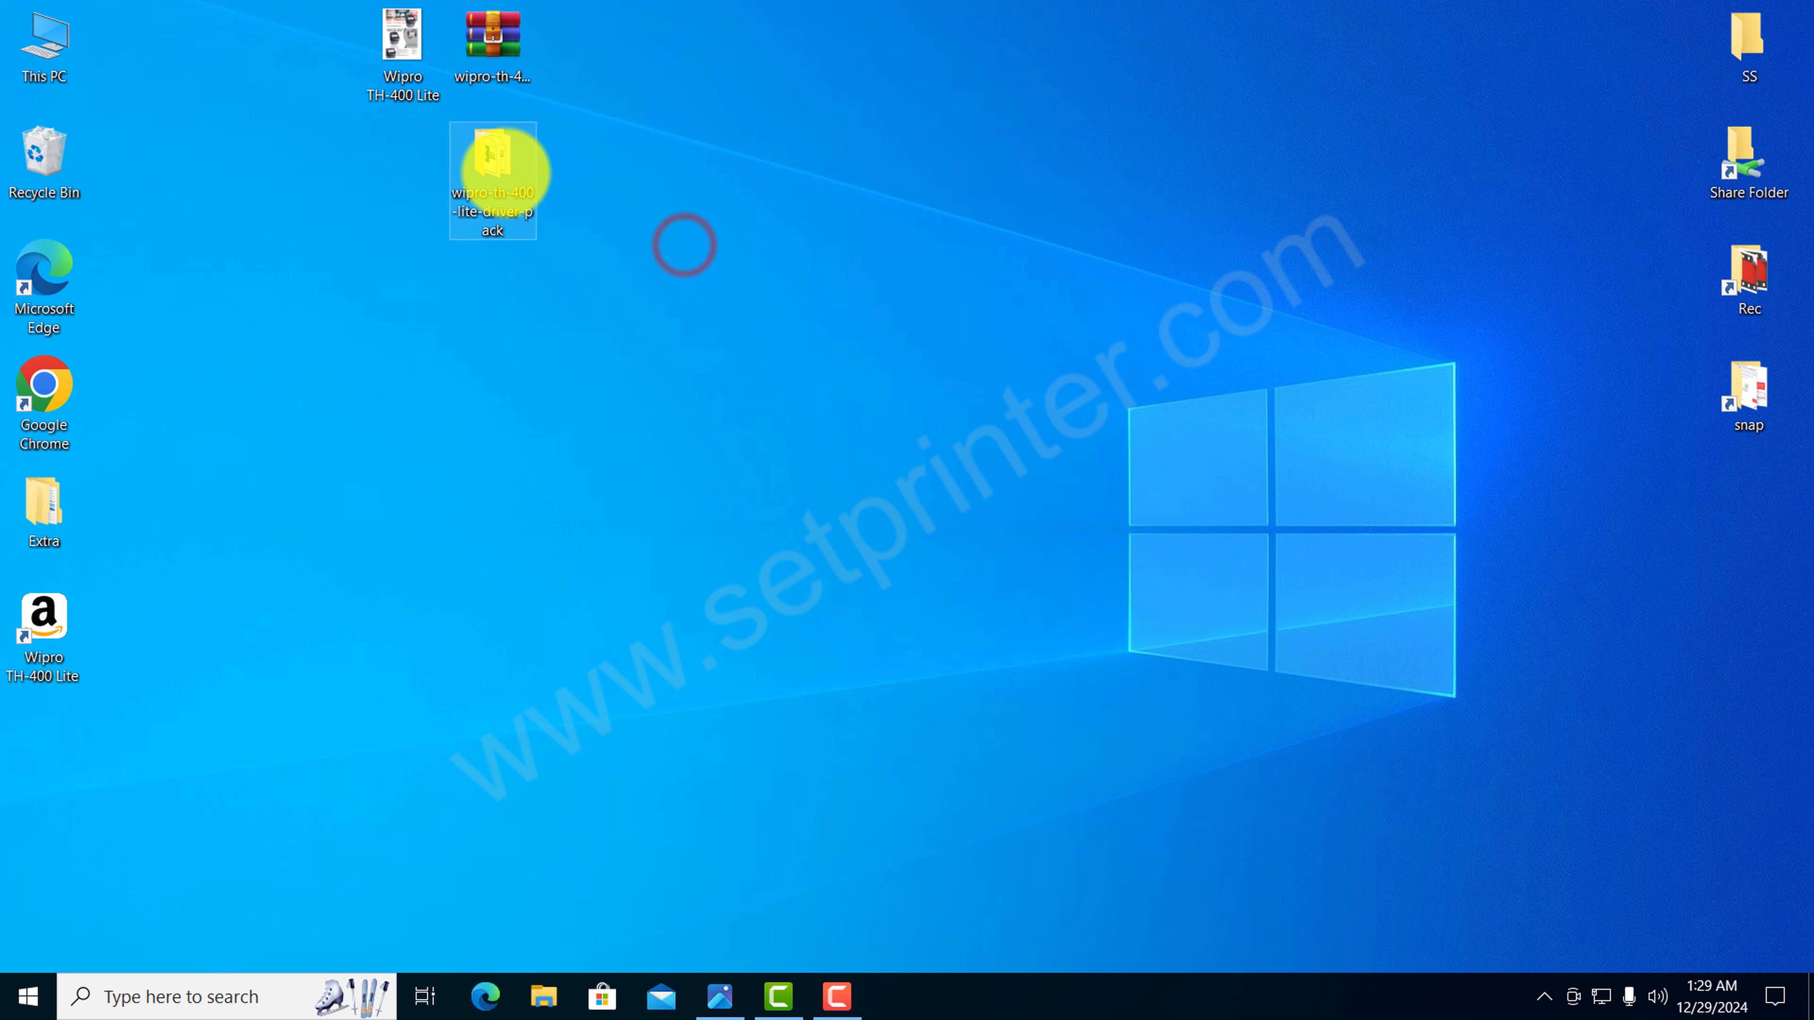
{"action": "double_click", "coordinate": [497, 163]}
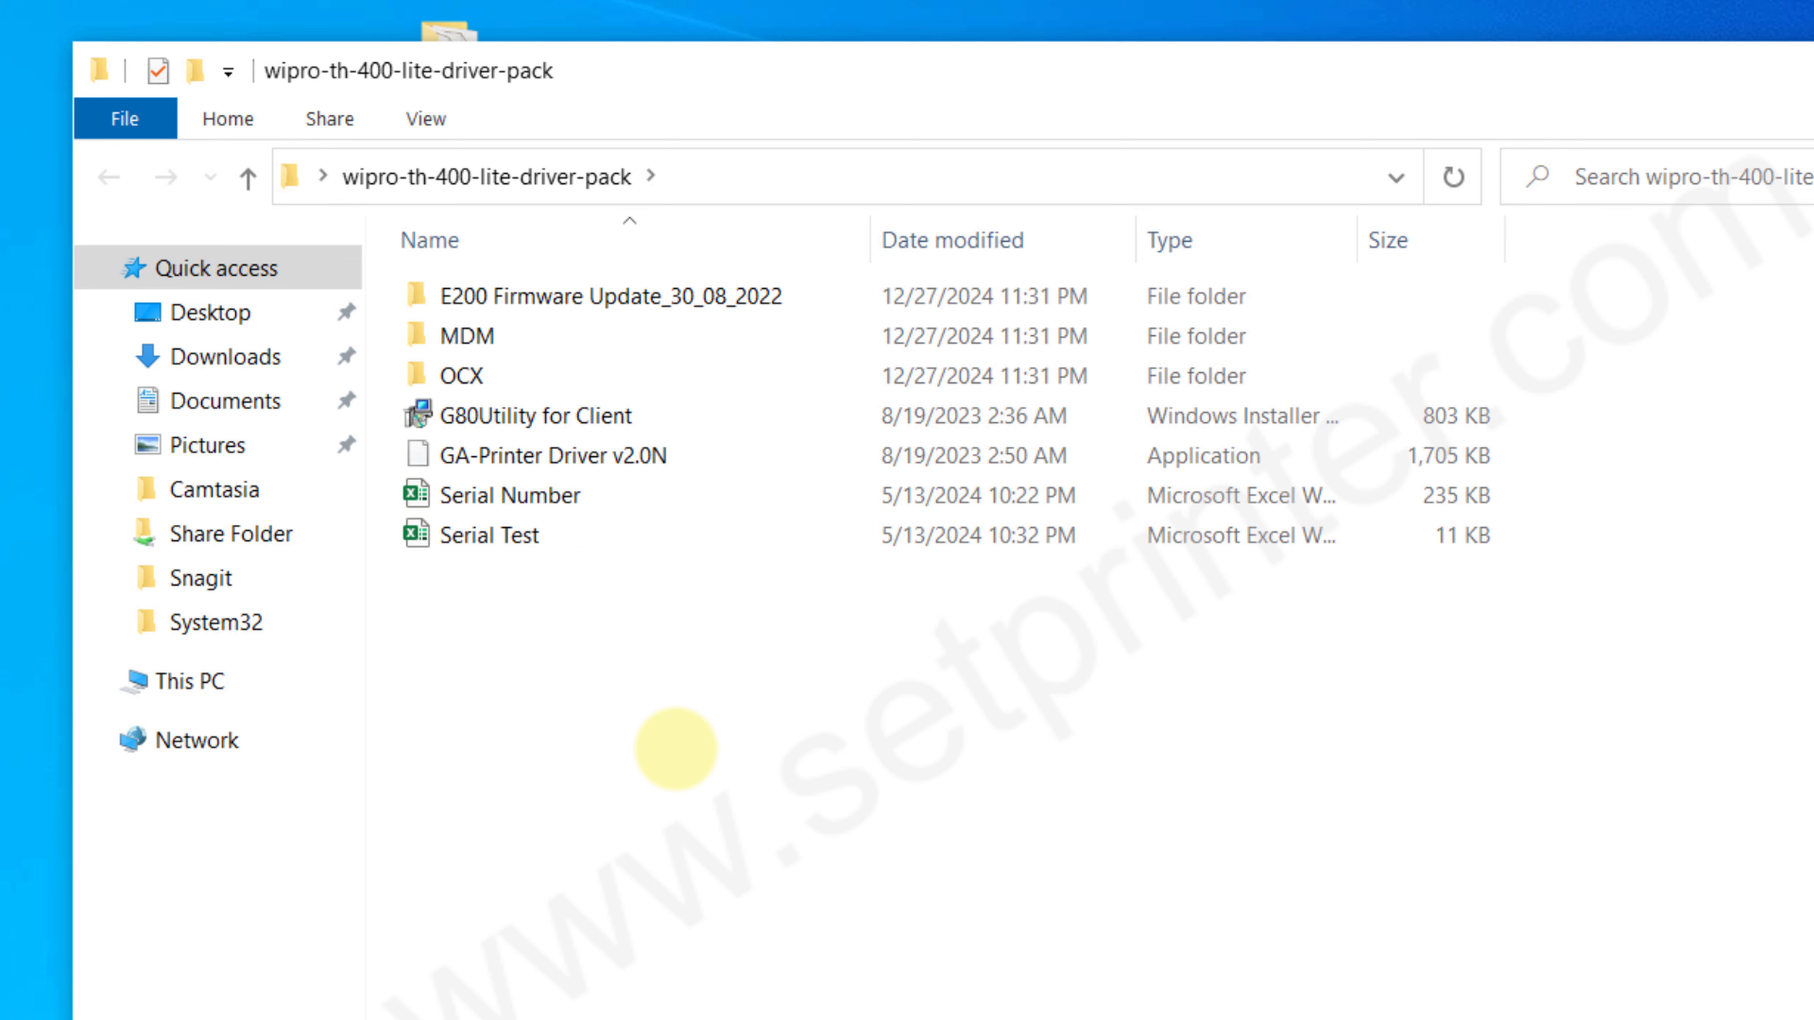
{"action": "left_click", "coordinate": [662, 771]}
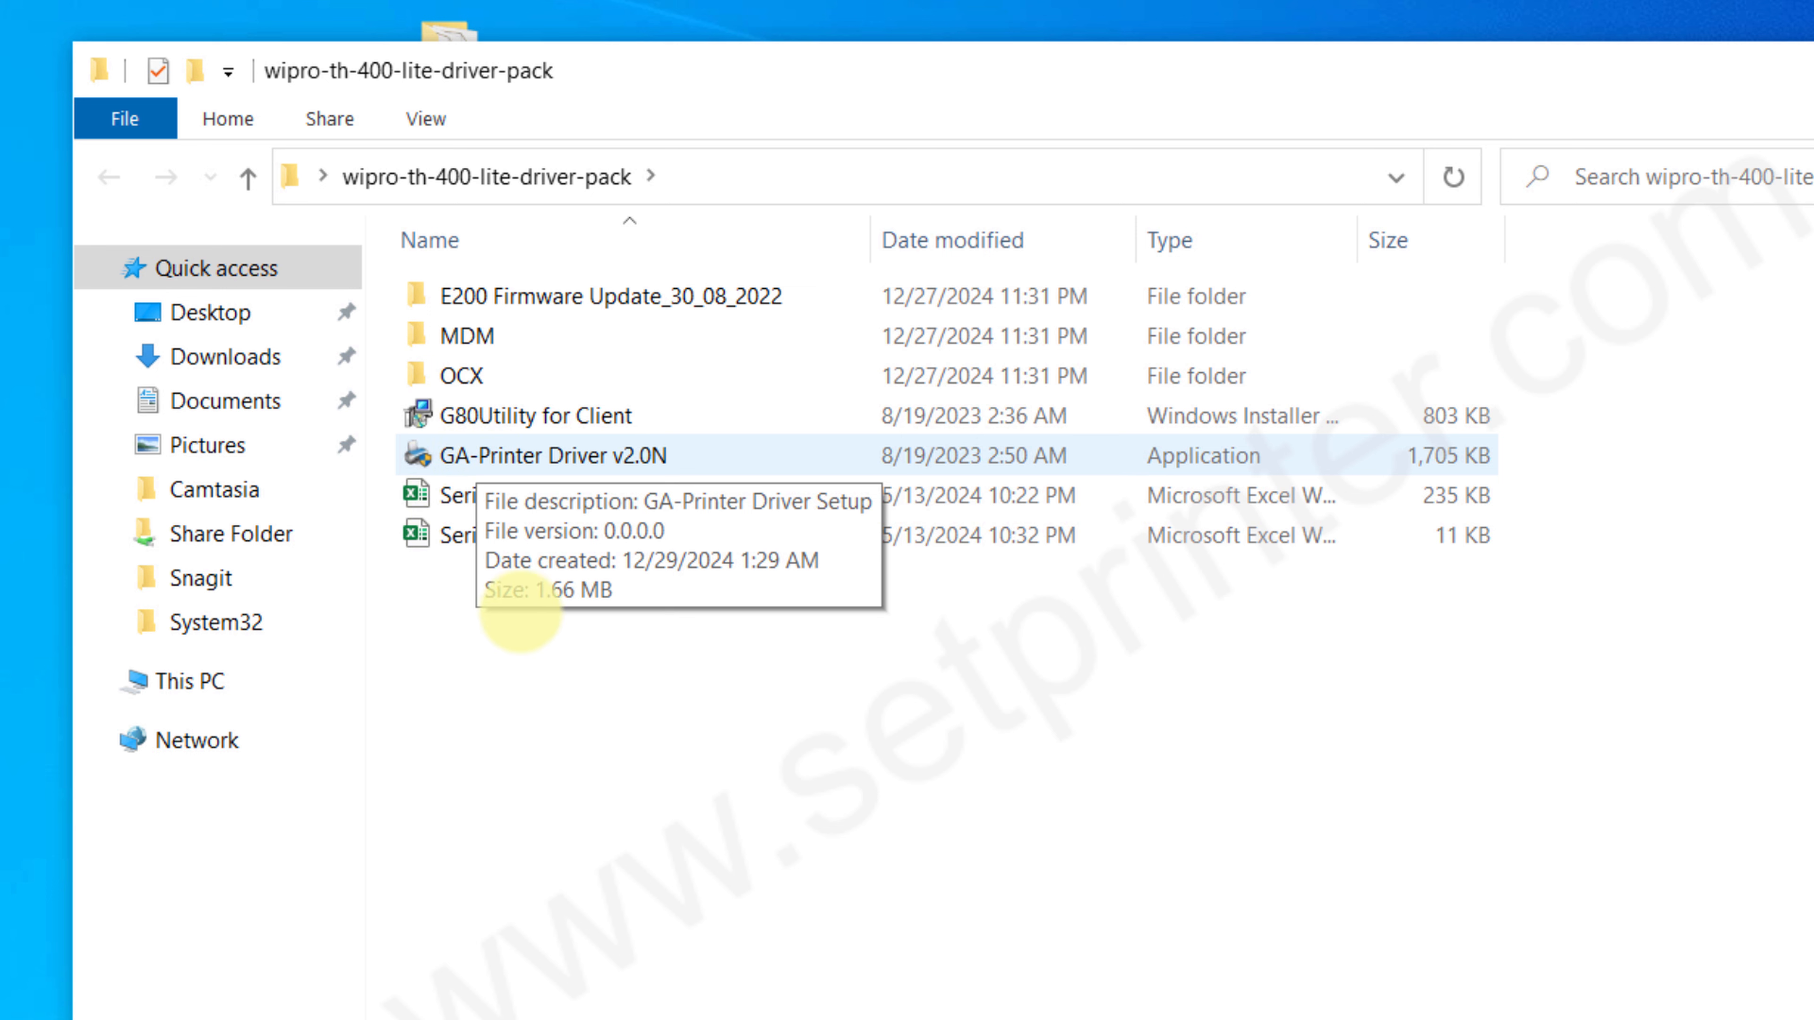
{"action": "left_click", "coordinate": [539, 689]}
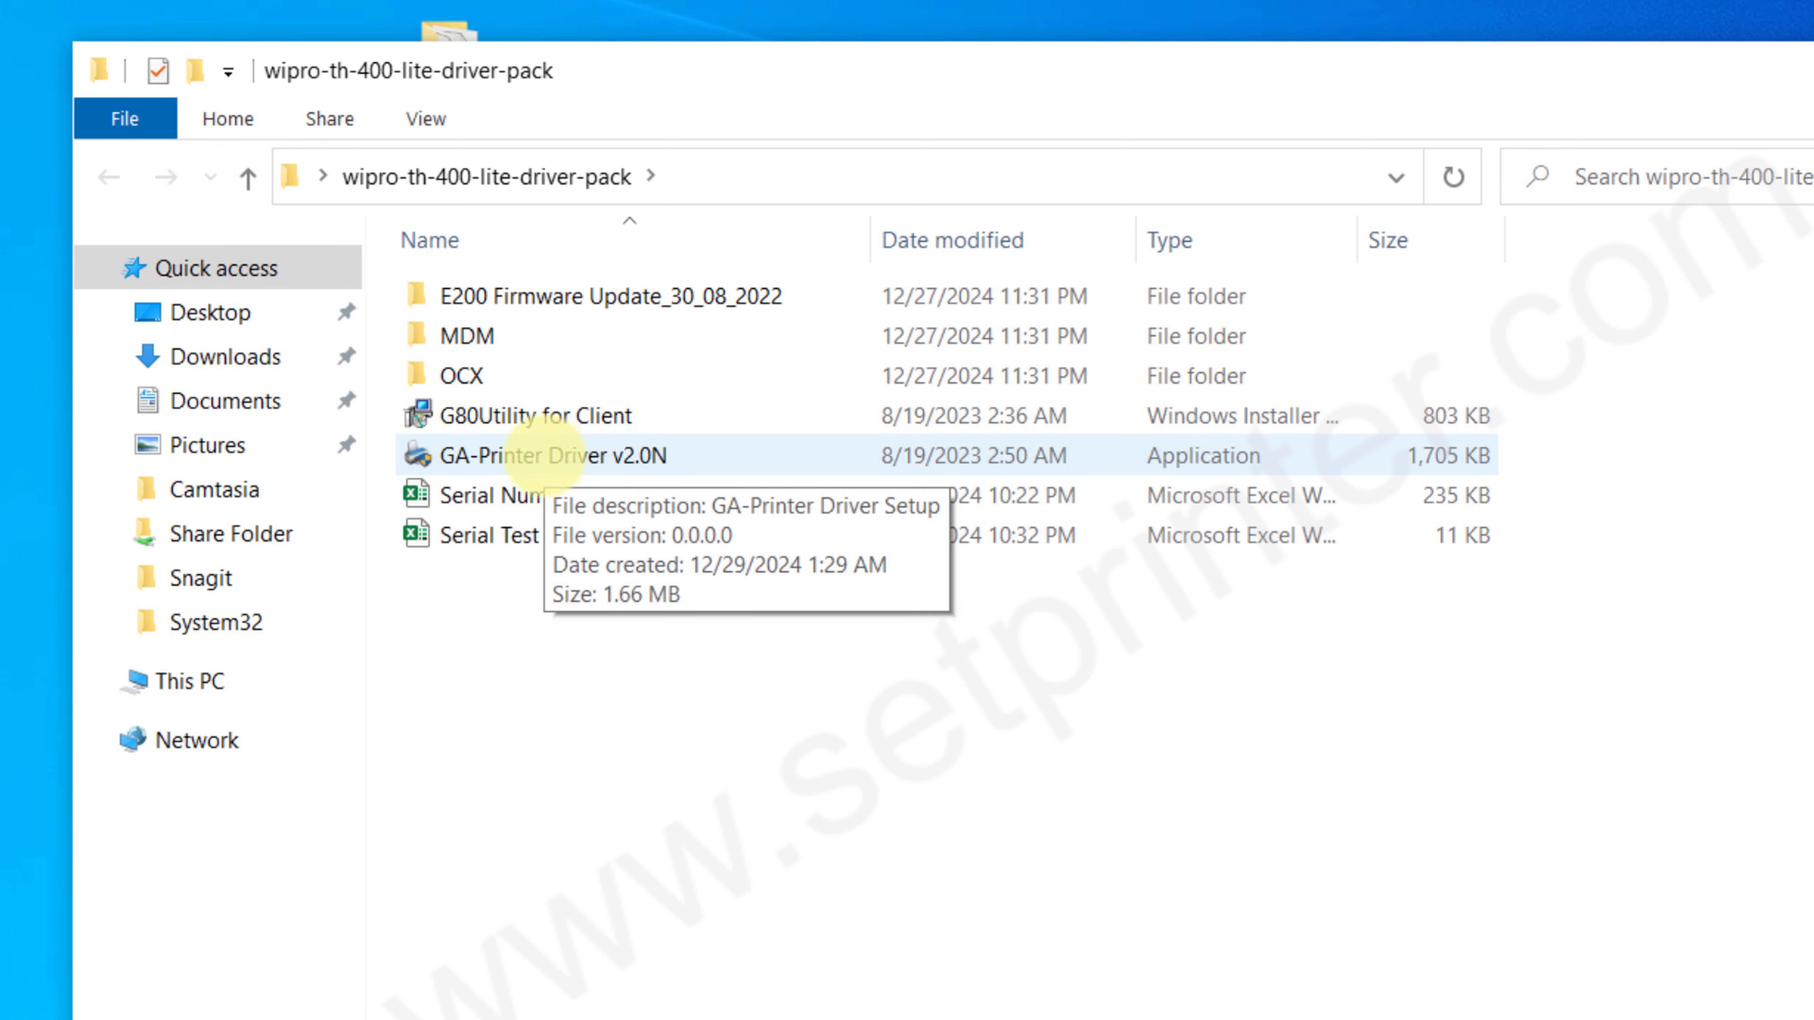
Step: Run the GA-Printer Driver v2.0N setup and start the printer driver installation for Windows 8 / Windows 10
{"action": "left_click", "coordinate": [535, 455]}
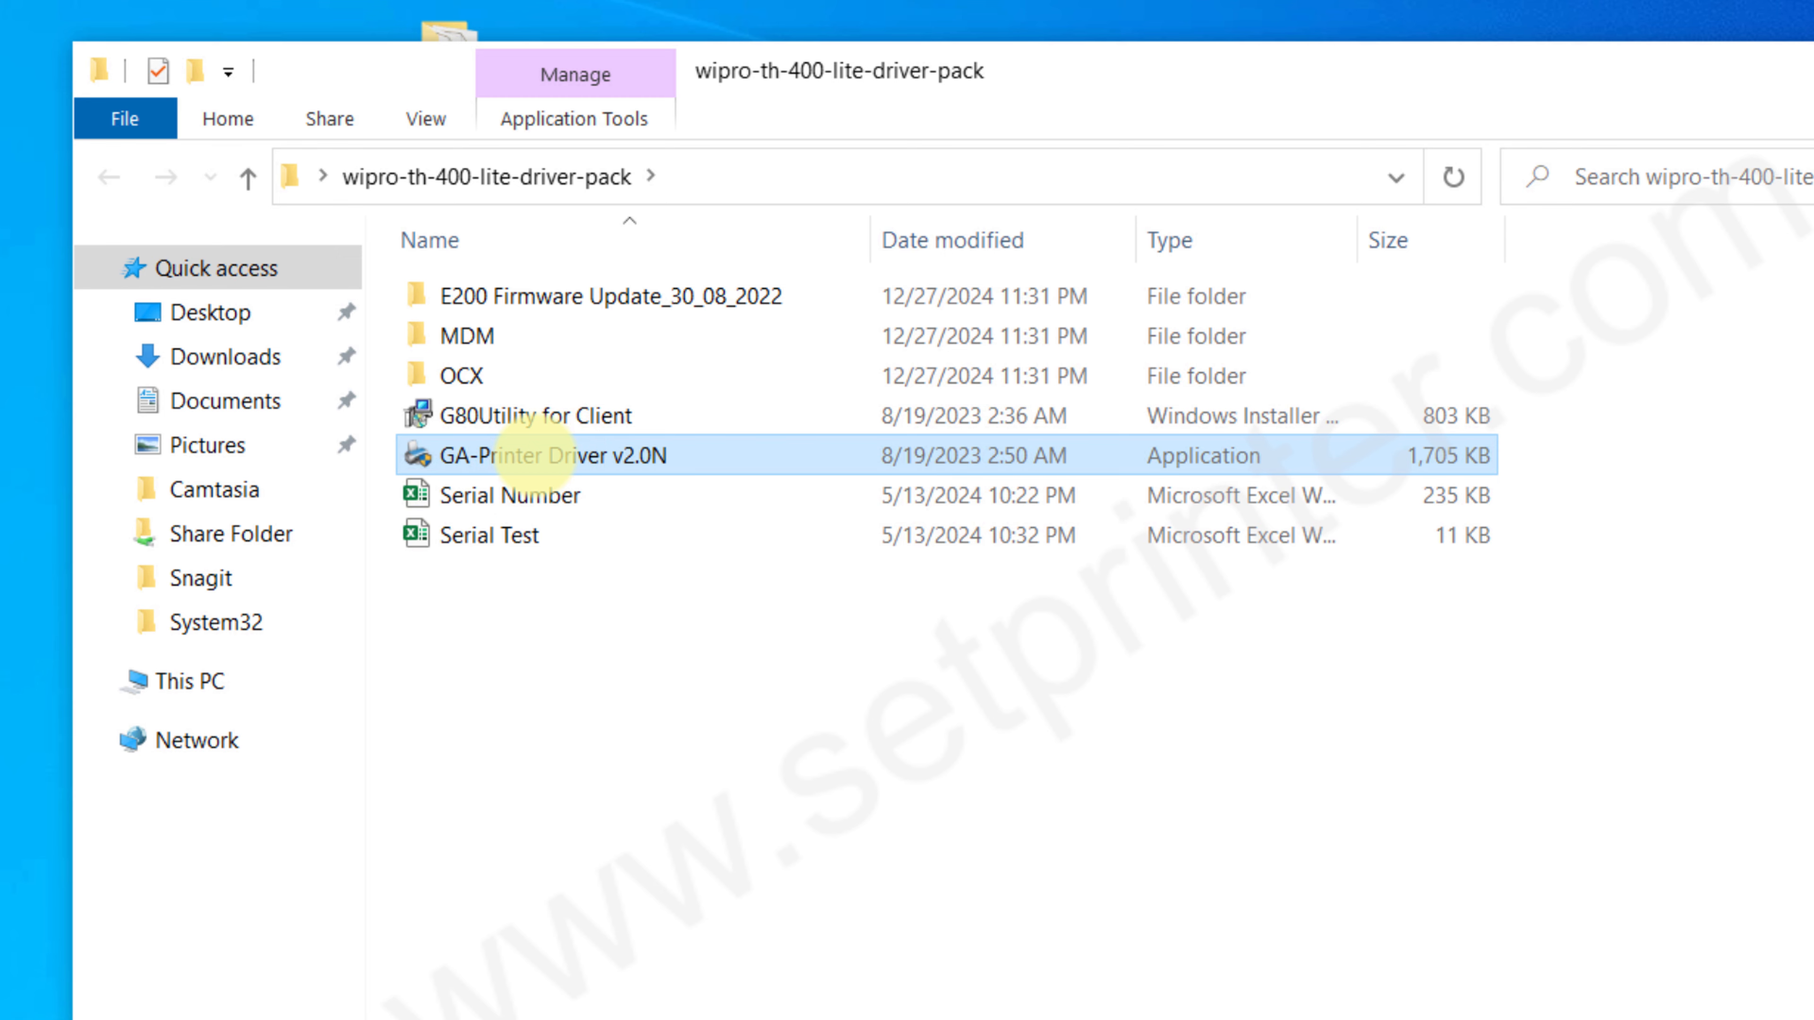
{"action": "double_click", "coordinate": [535, 455]}
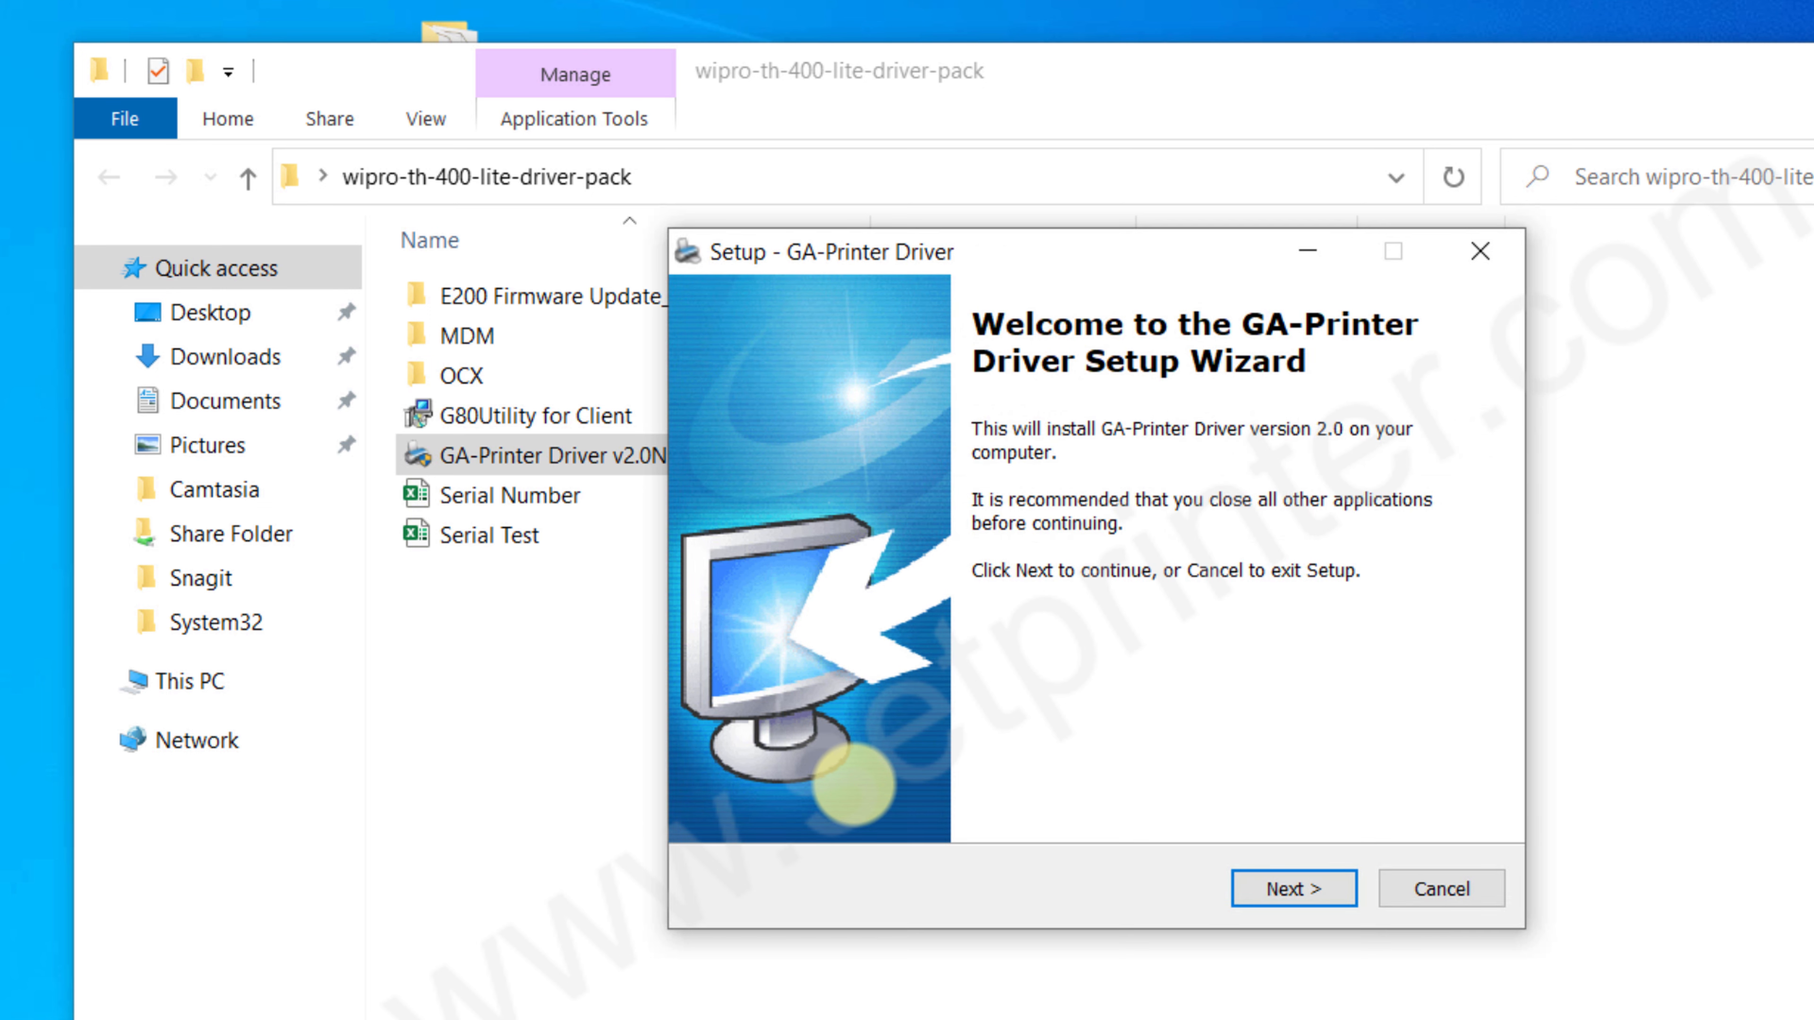
{"action": "left_click", "coordinate": [1311, 890]}
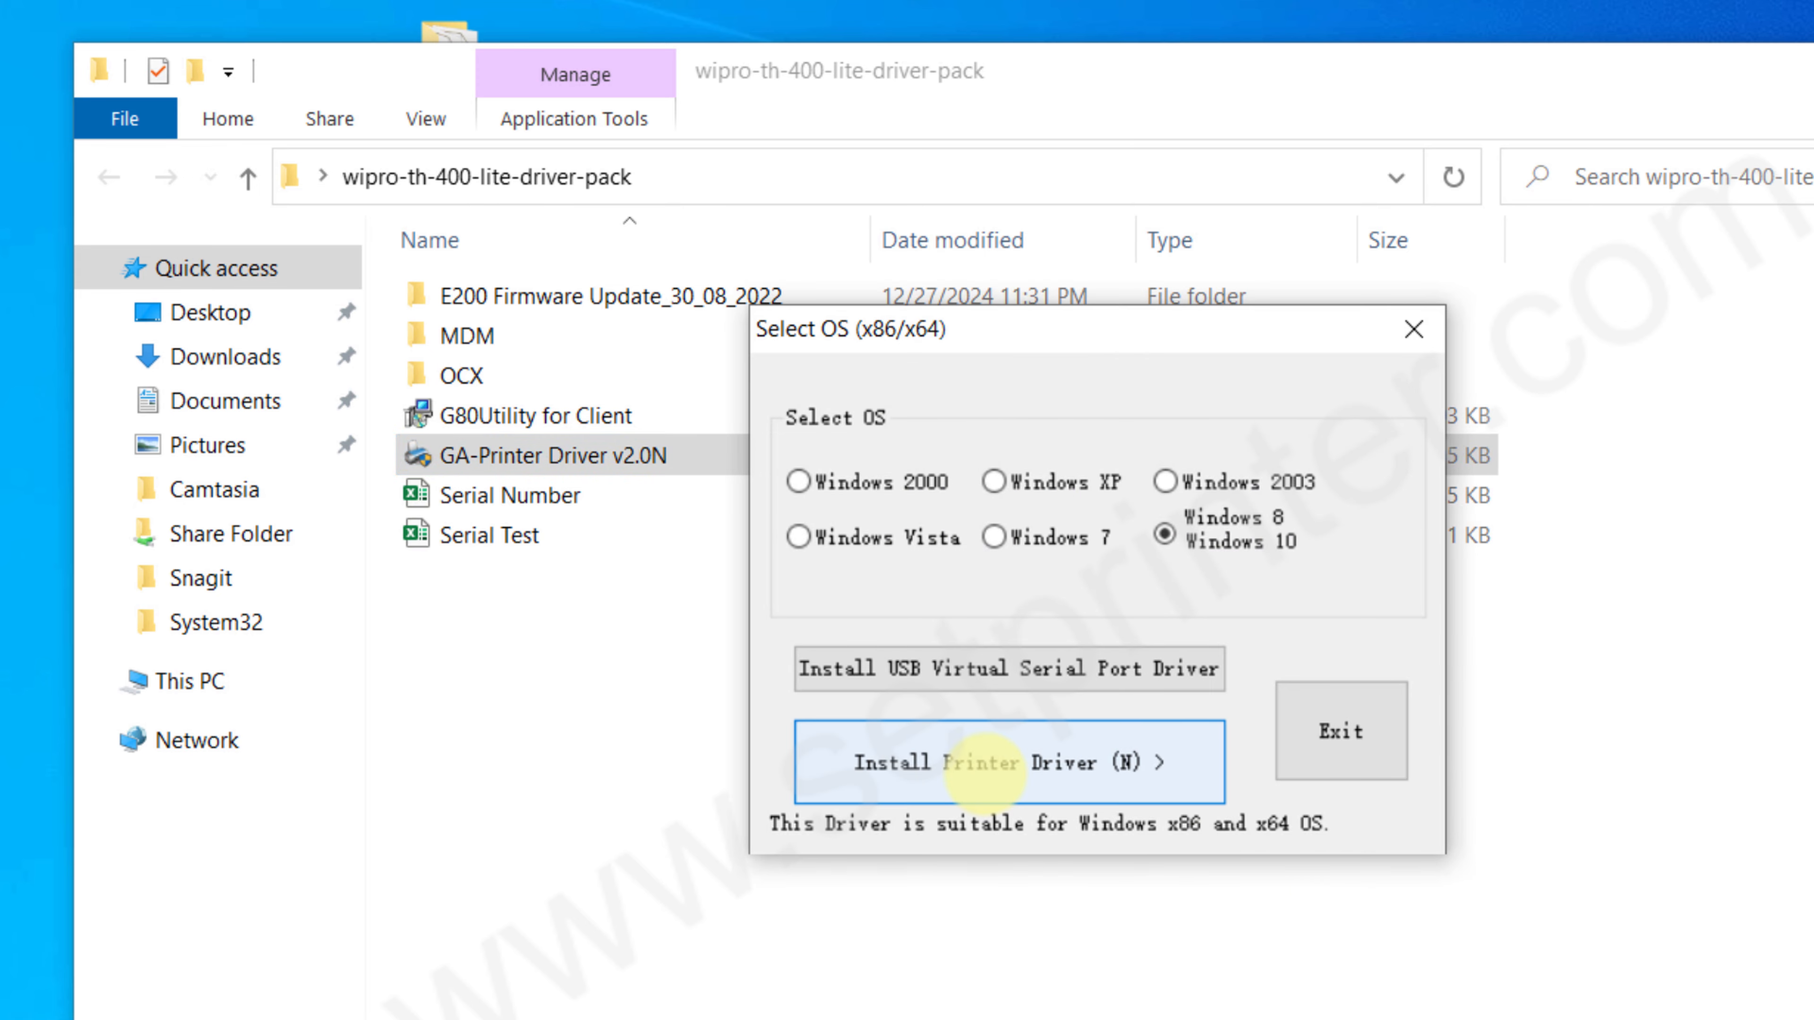
{"action": "left_click", "coordinate": [985, 775]}
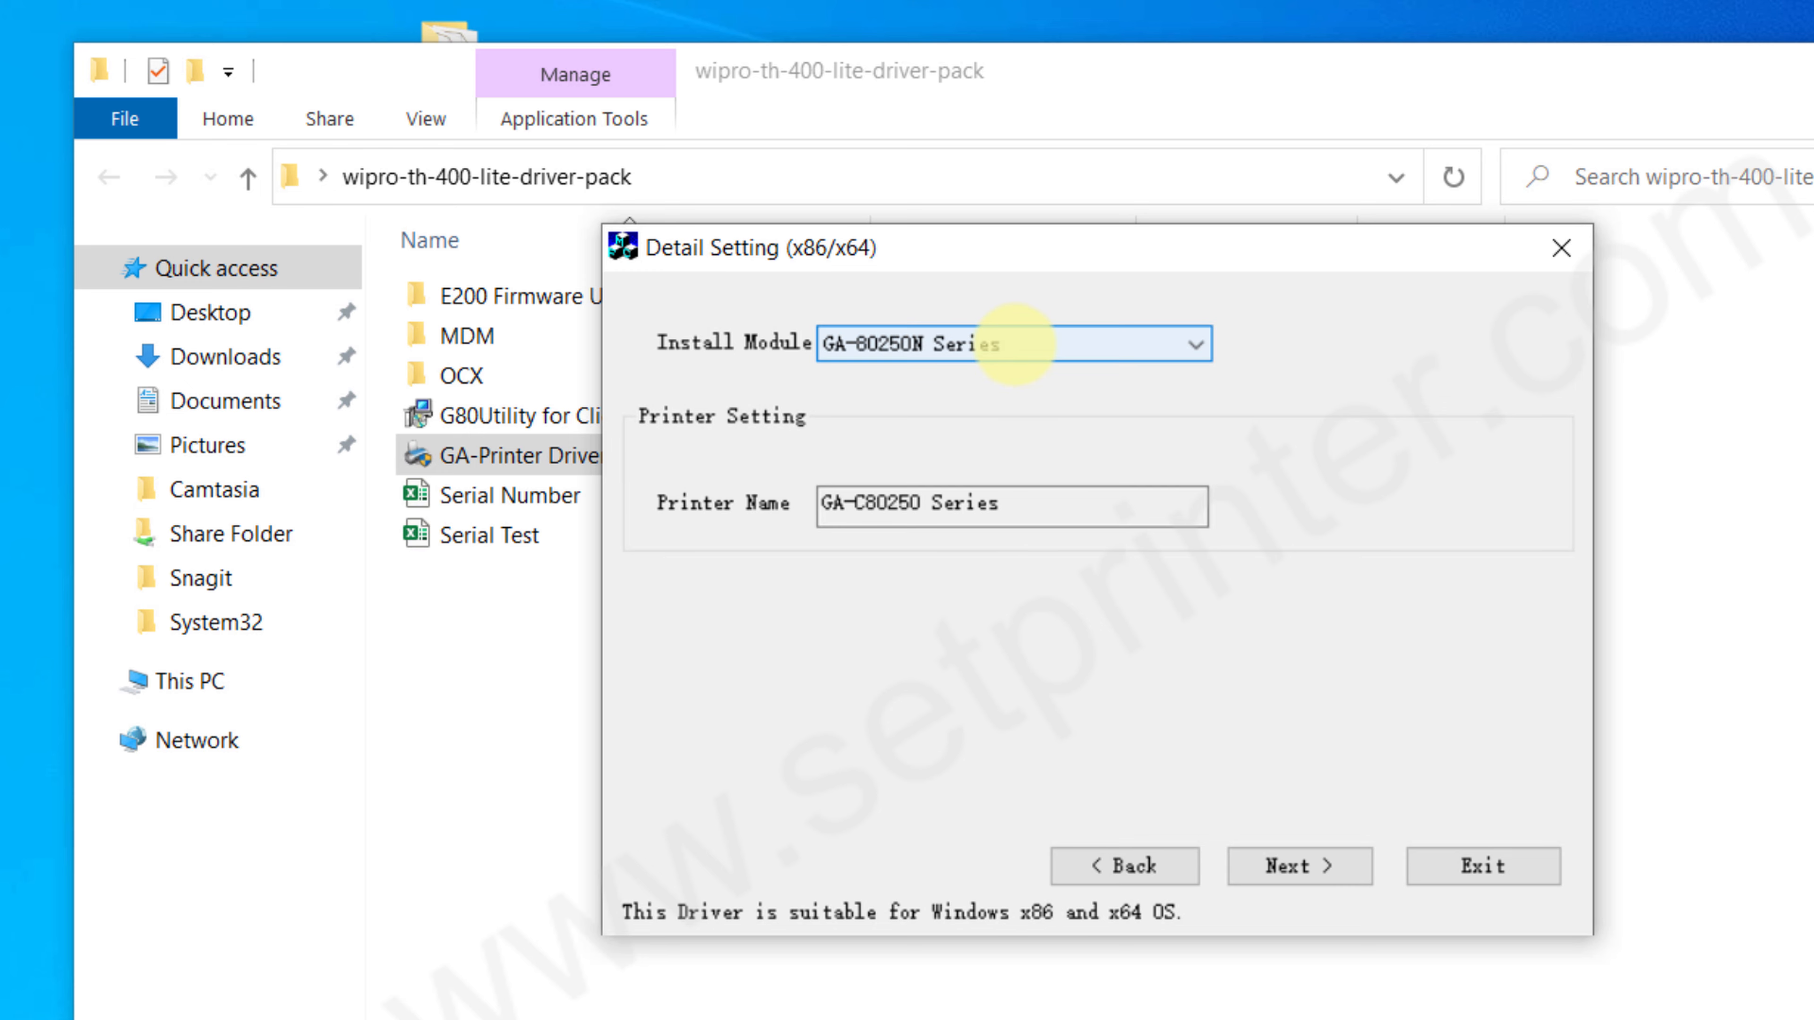
Step: Choose GA-E200 Series as the install module and continue to the port selection
{"action": "left_click", "coordinate": [1016, 344]}
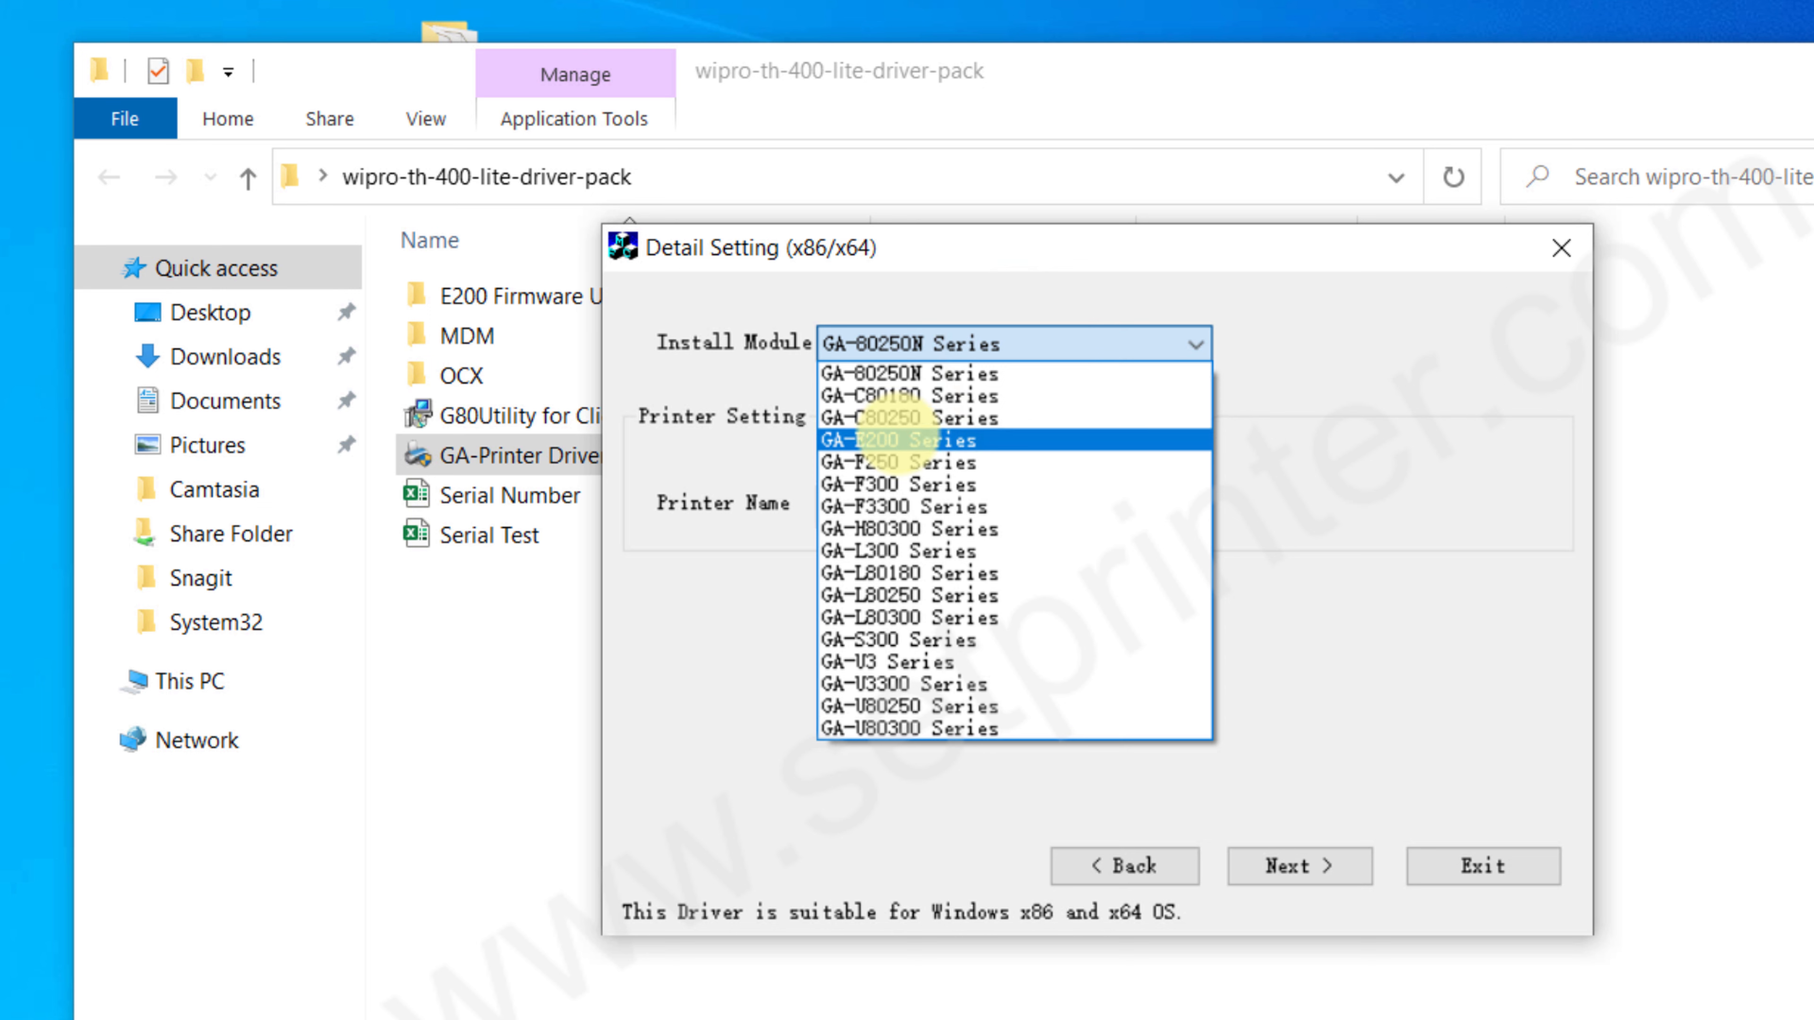
{"action": "left_click", "coordinate": [896, 439]}
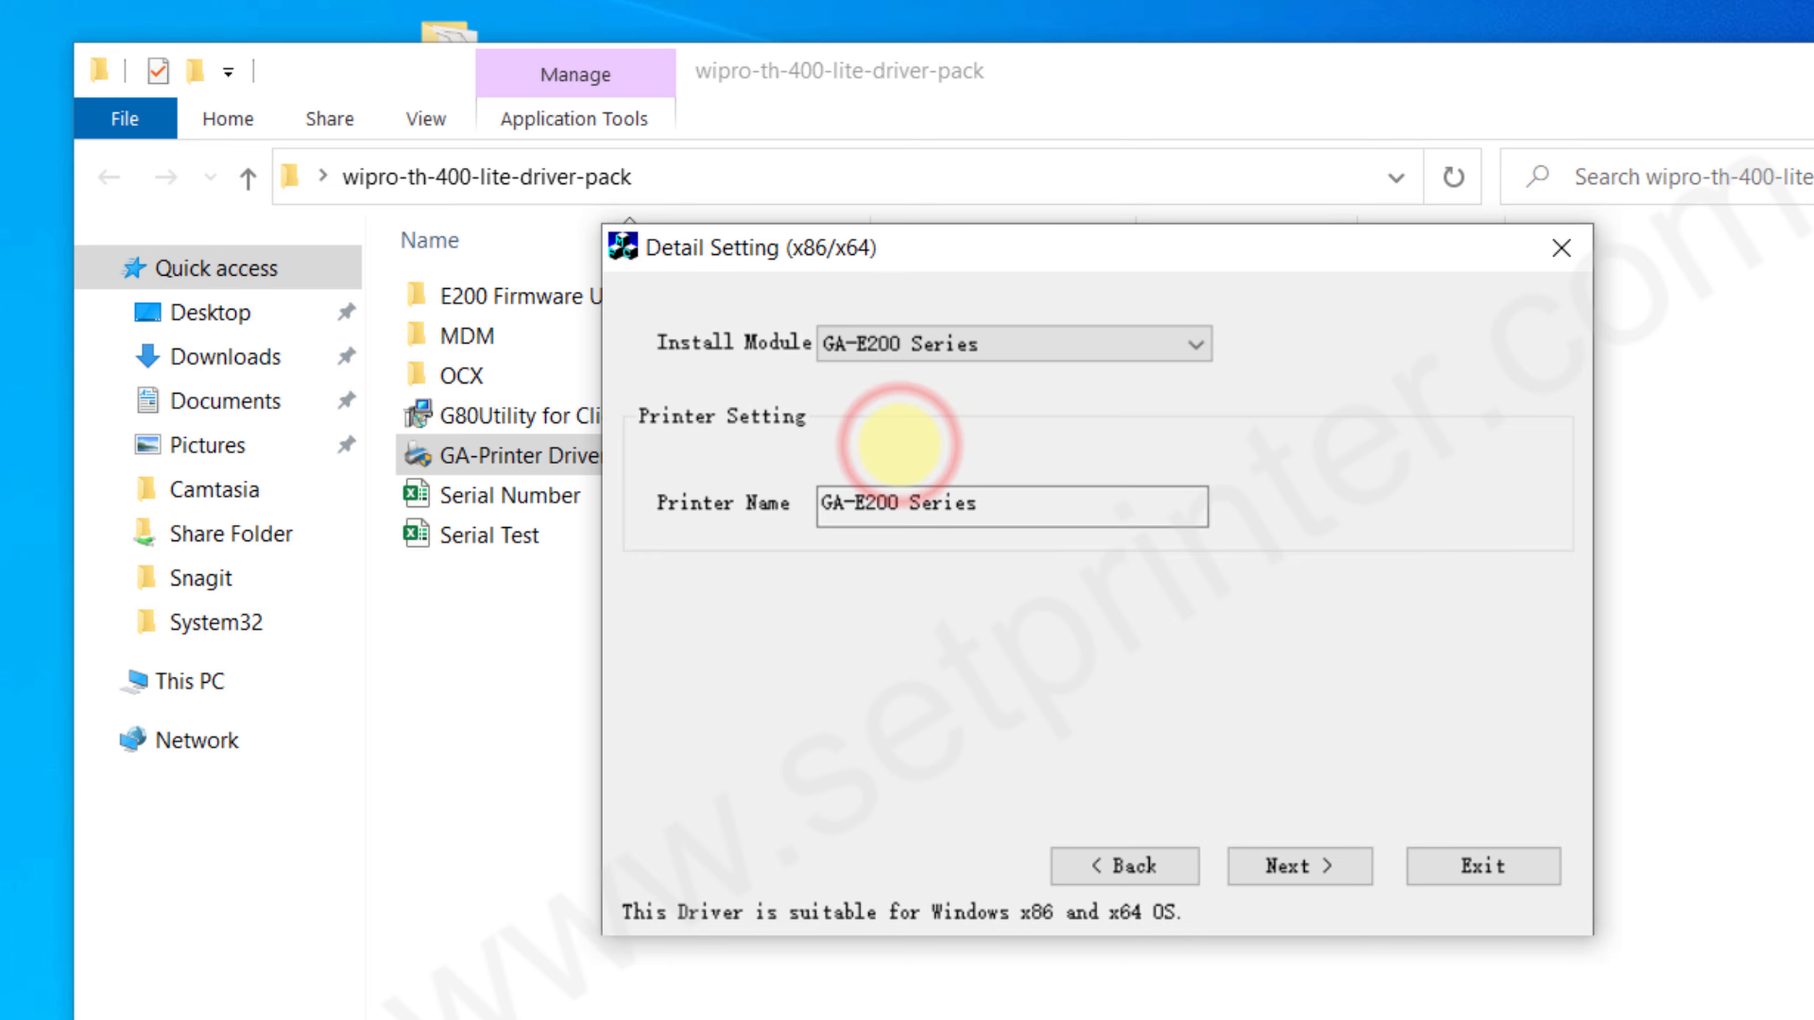
{"action": "left_click", "coordinate": [1285, 864]}
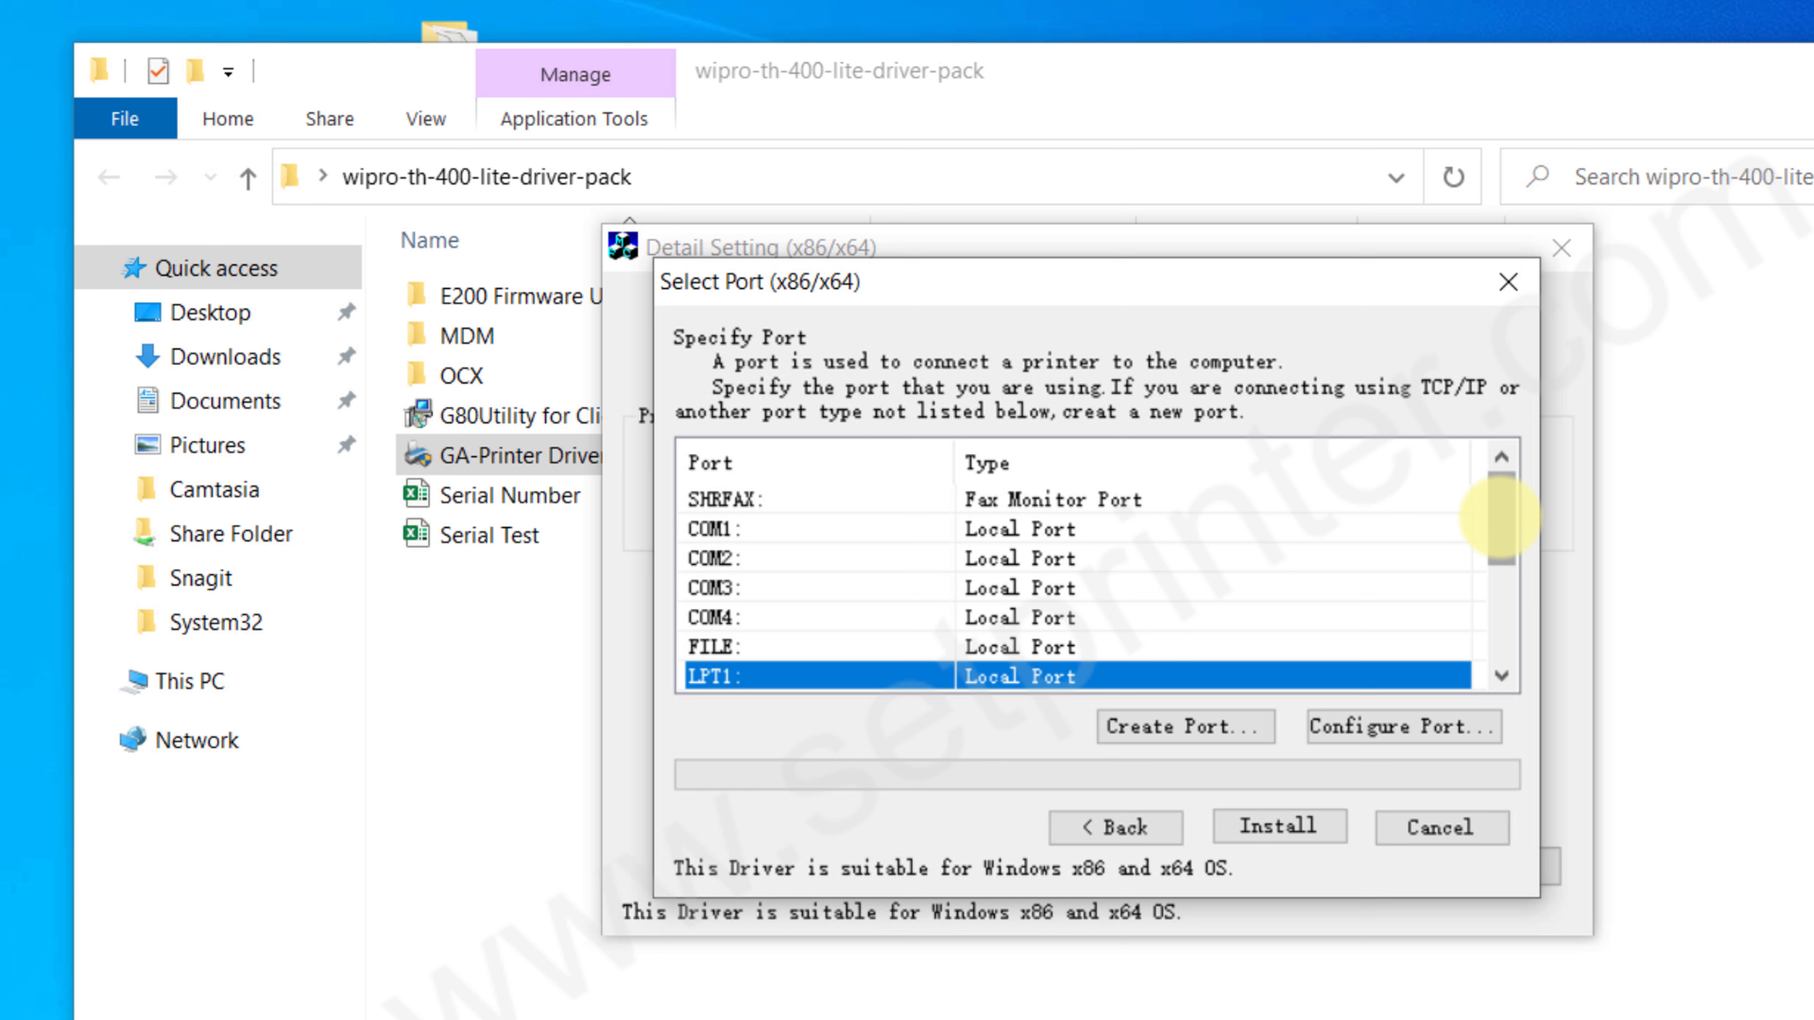
Step: Install the printer driver on the USB001 virtual printer port and dismiss the completion notice
{"action": "left_click_drag", "start_coordinate": [1500, 517], "coordinate": [1505, 611]}
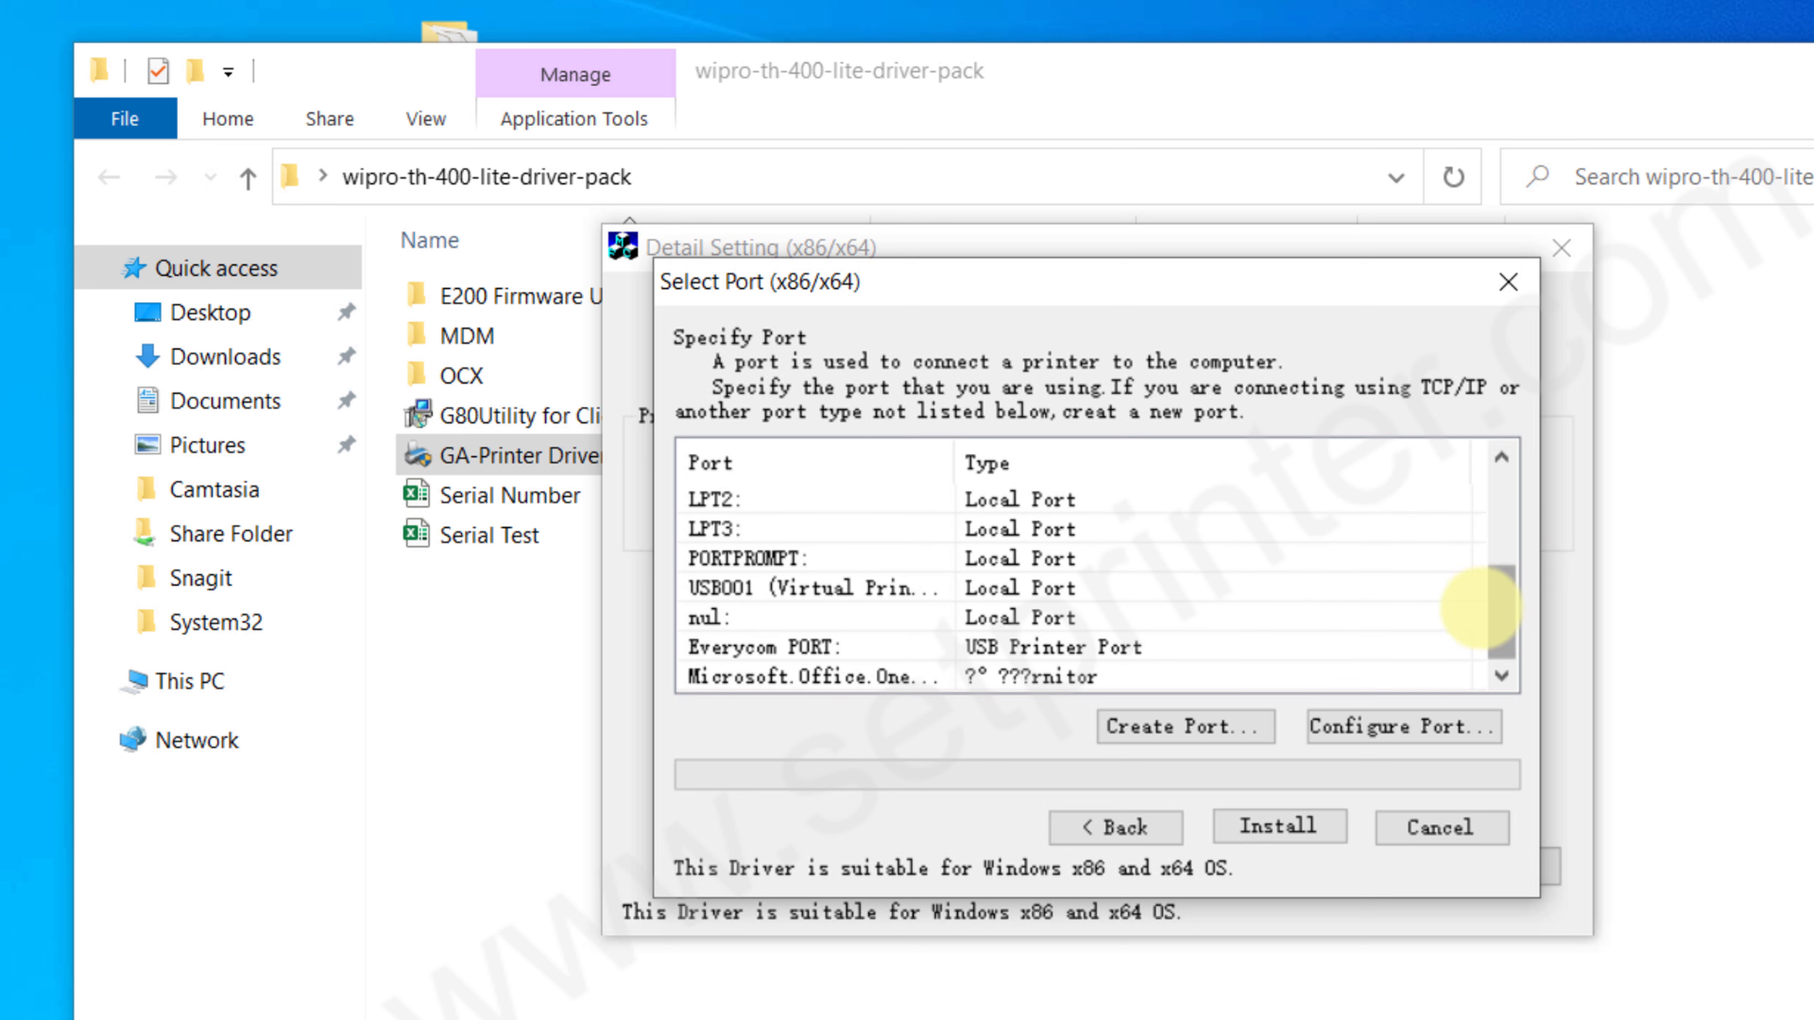
{"action": "left_click", "coordinate": [729, 589]}
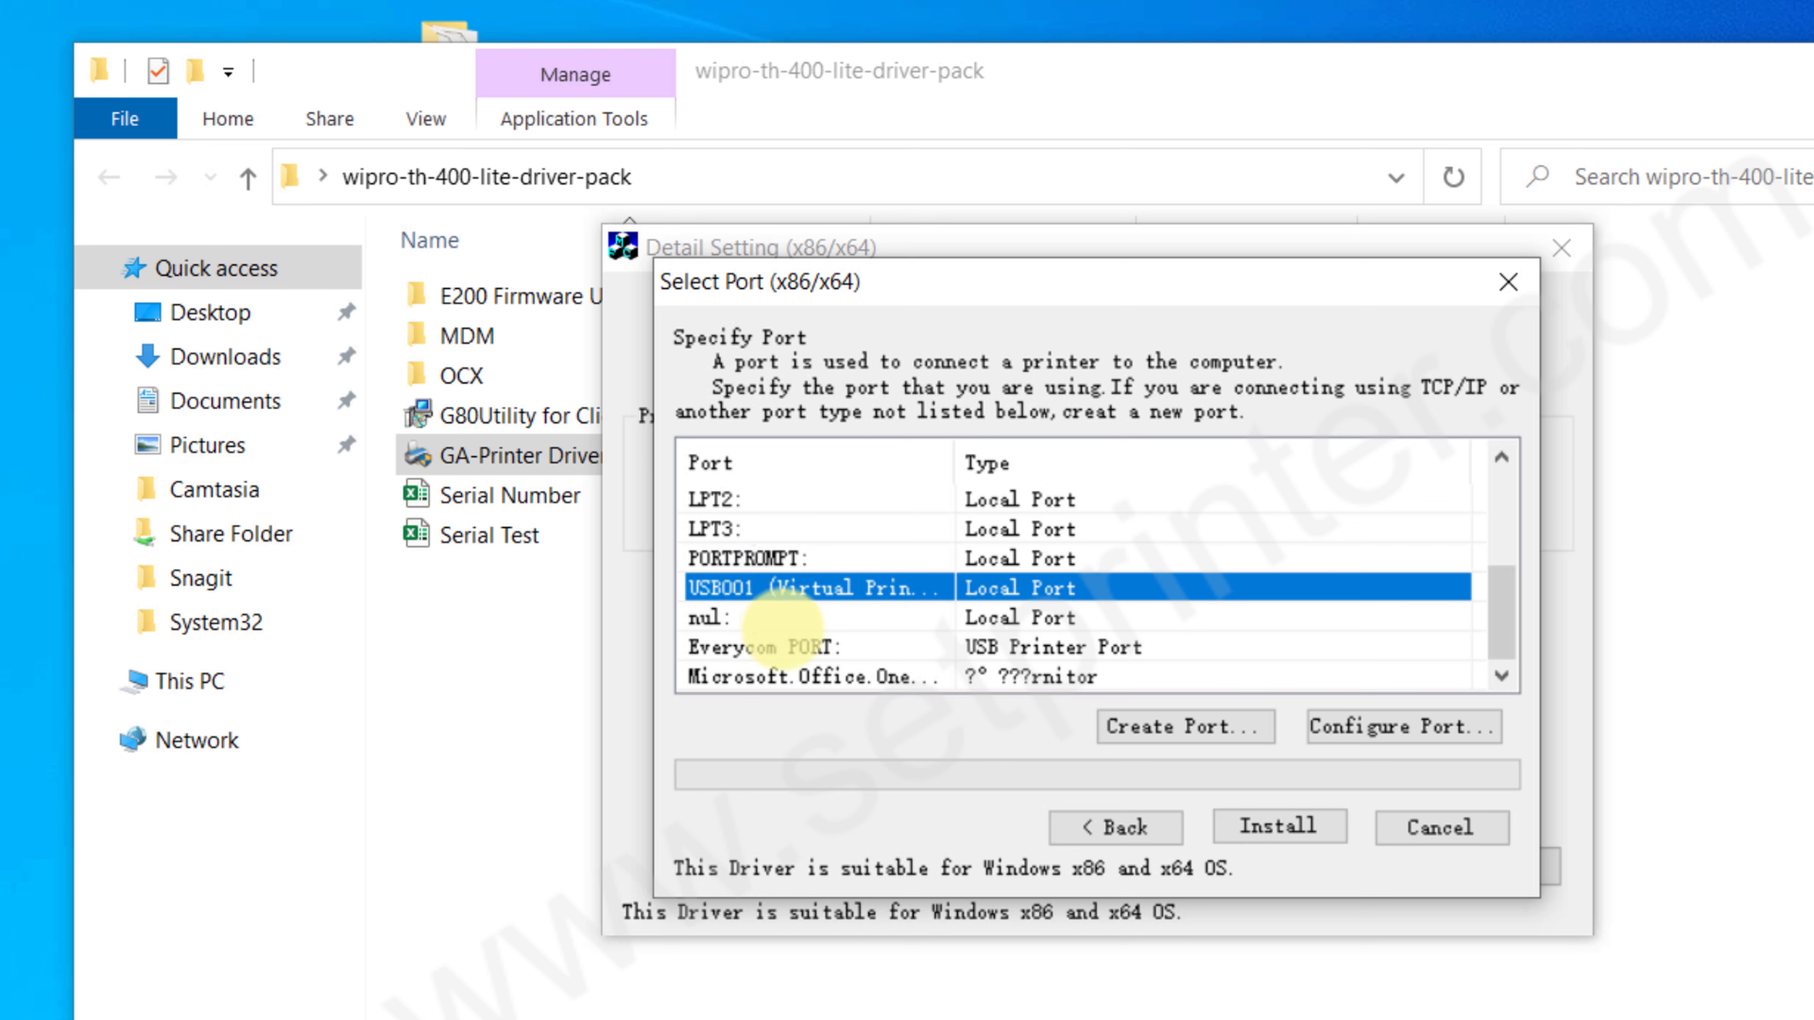
{"action": "left_click", "coordinate": [1282, 827]}
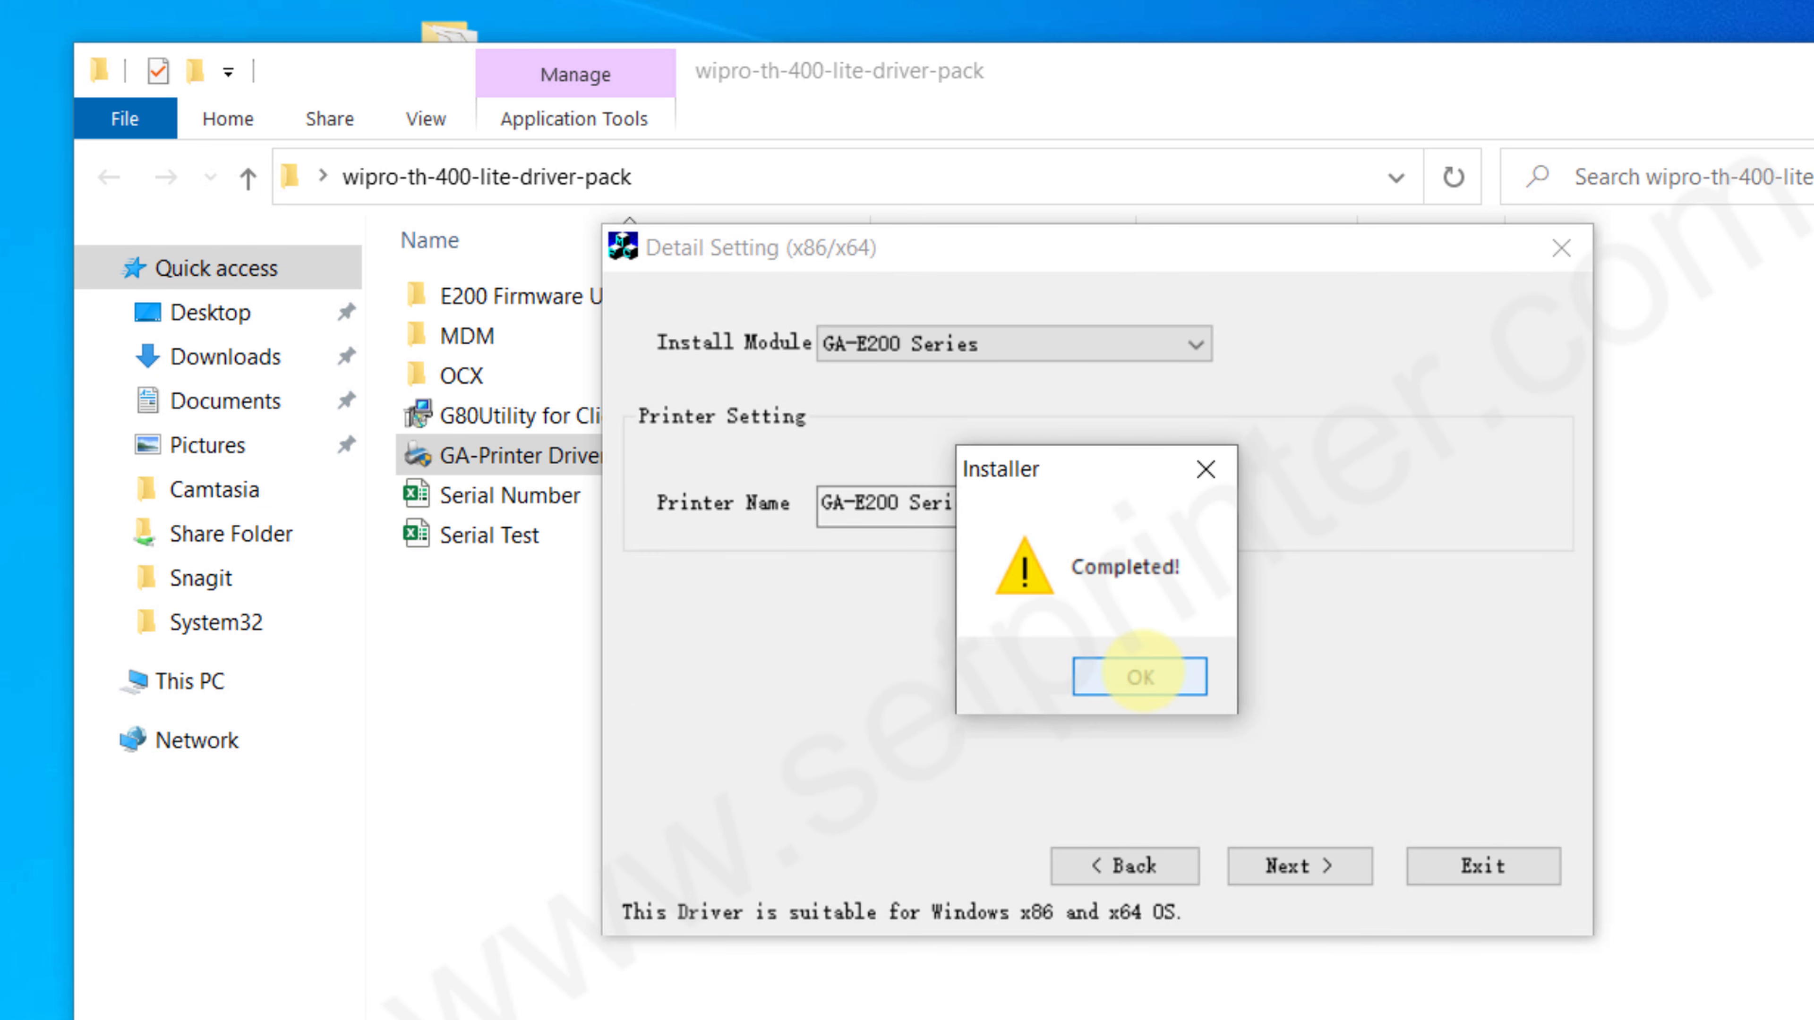
{"action": "left_click", "coordinate": [1142, 673]}
{"action": "left_click", "coordinate": [766, 684]}
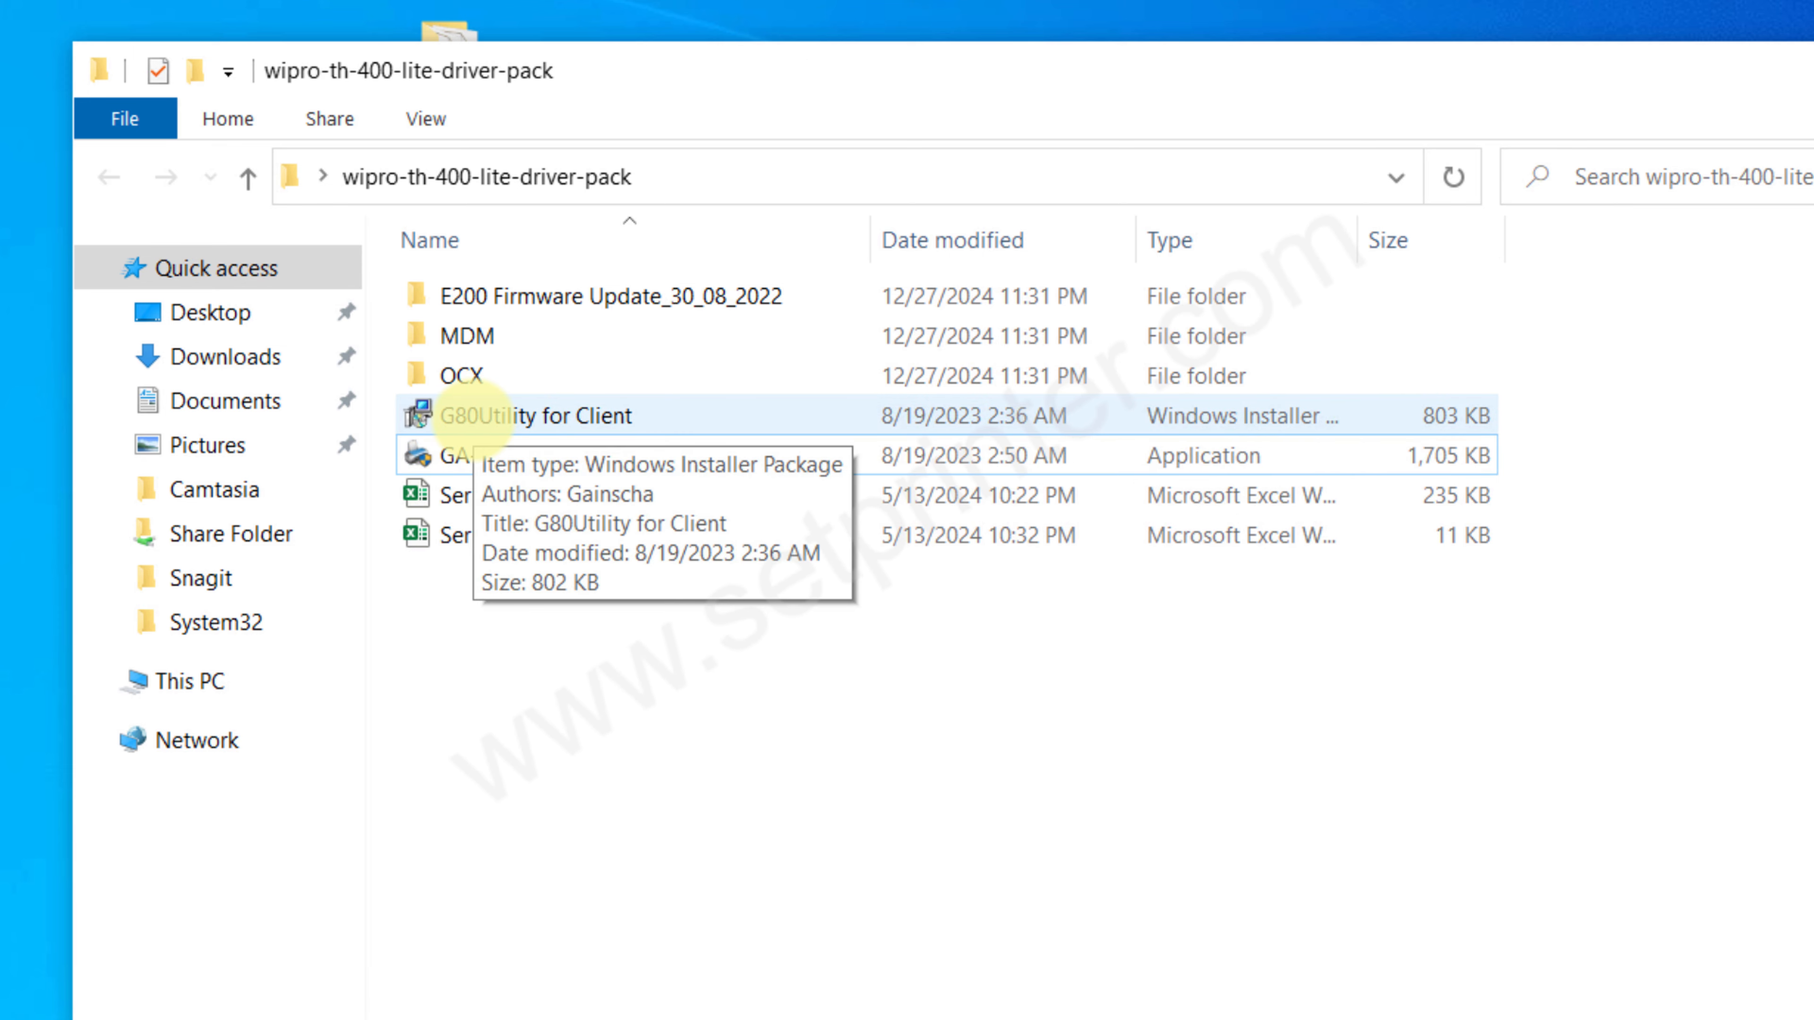
Step: Install G80Utility for Client in the default folder for the current user only, and close its setup wizard
{"action": "left_click", "coordinate": [472, 415]}
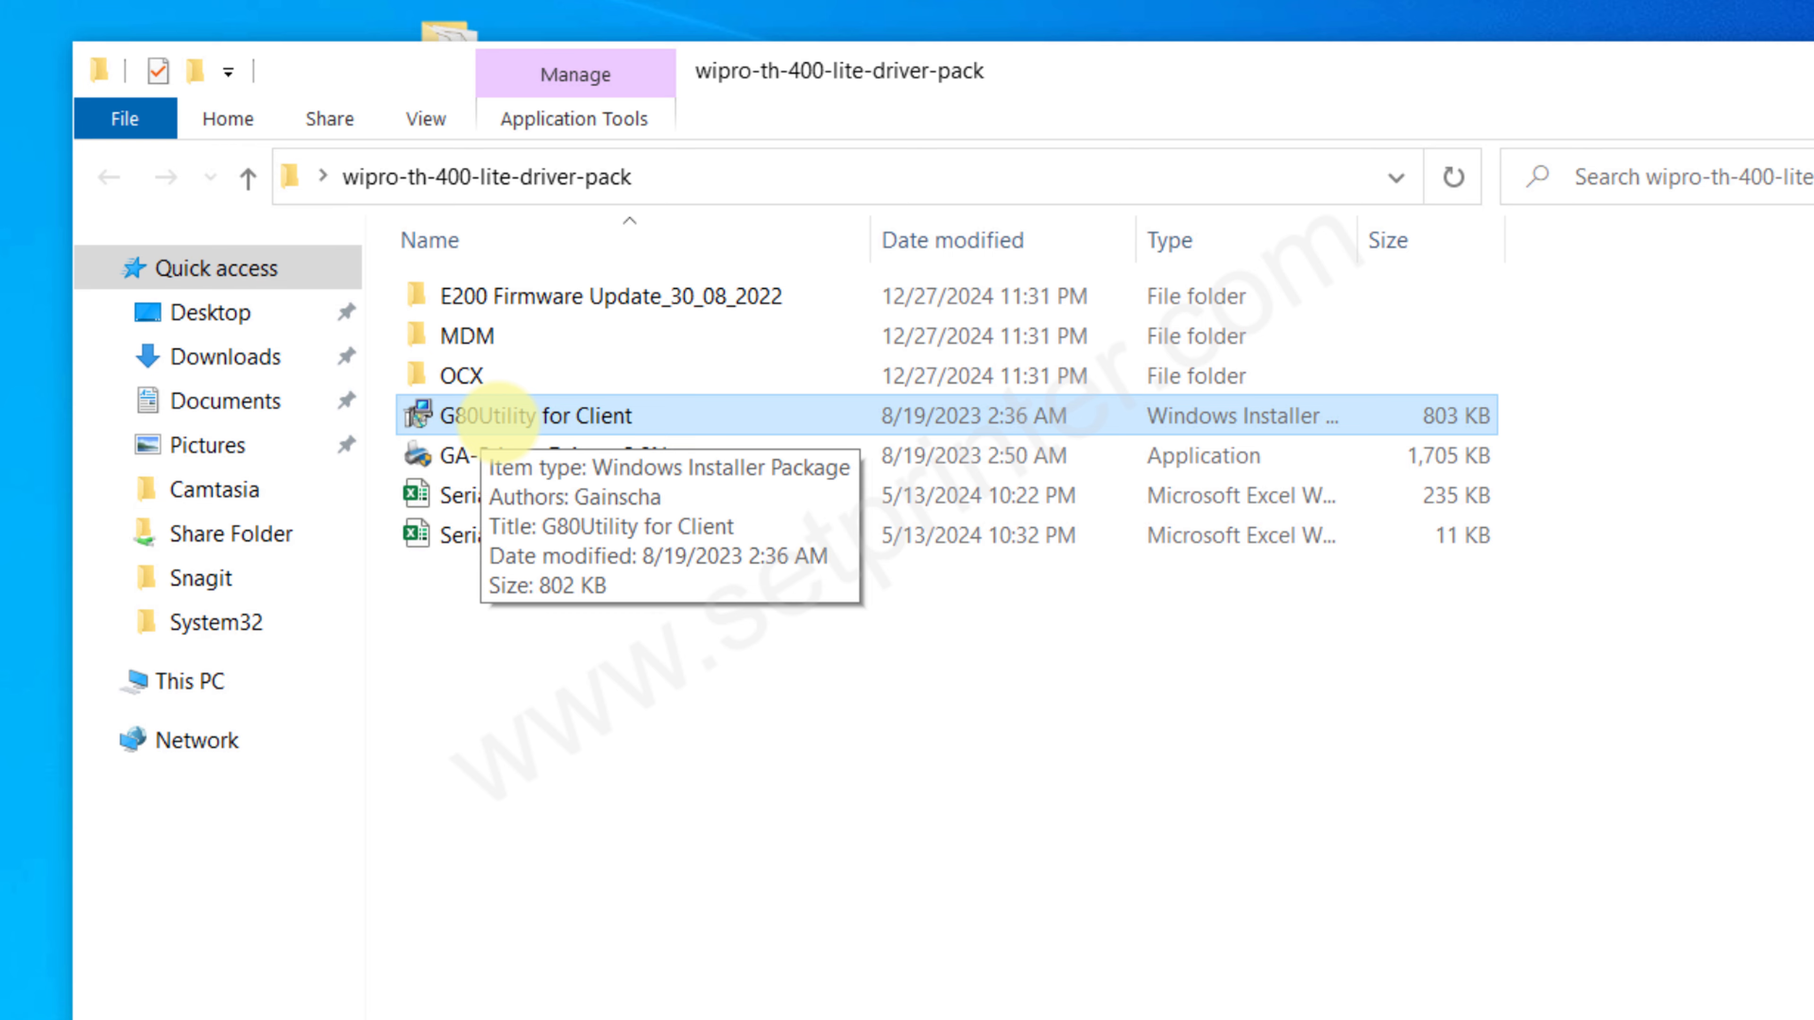
{"action": "left_click_drag", "start_coordinate": [497, 419], "coordinate": [805, 515]}
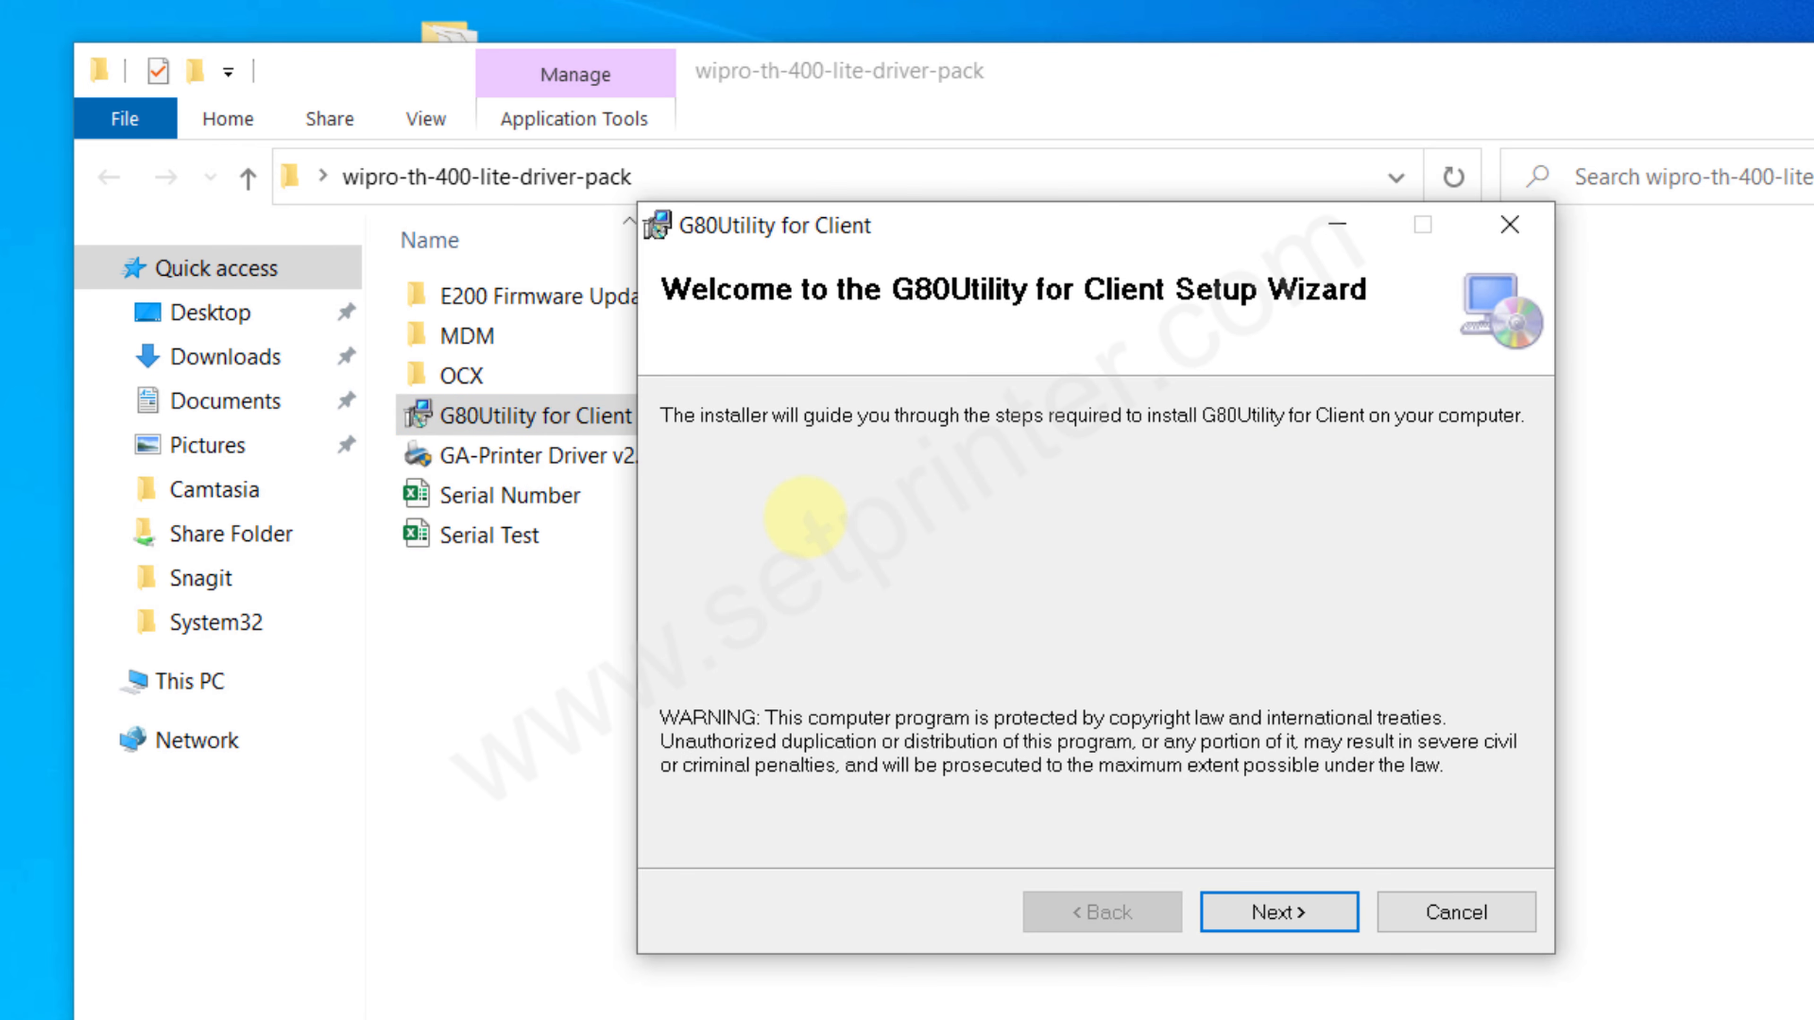
{"action": "left_click", "coordinate": [1285, 910]}
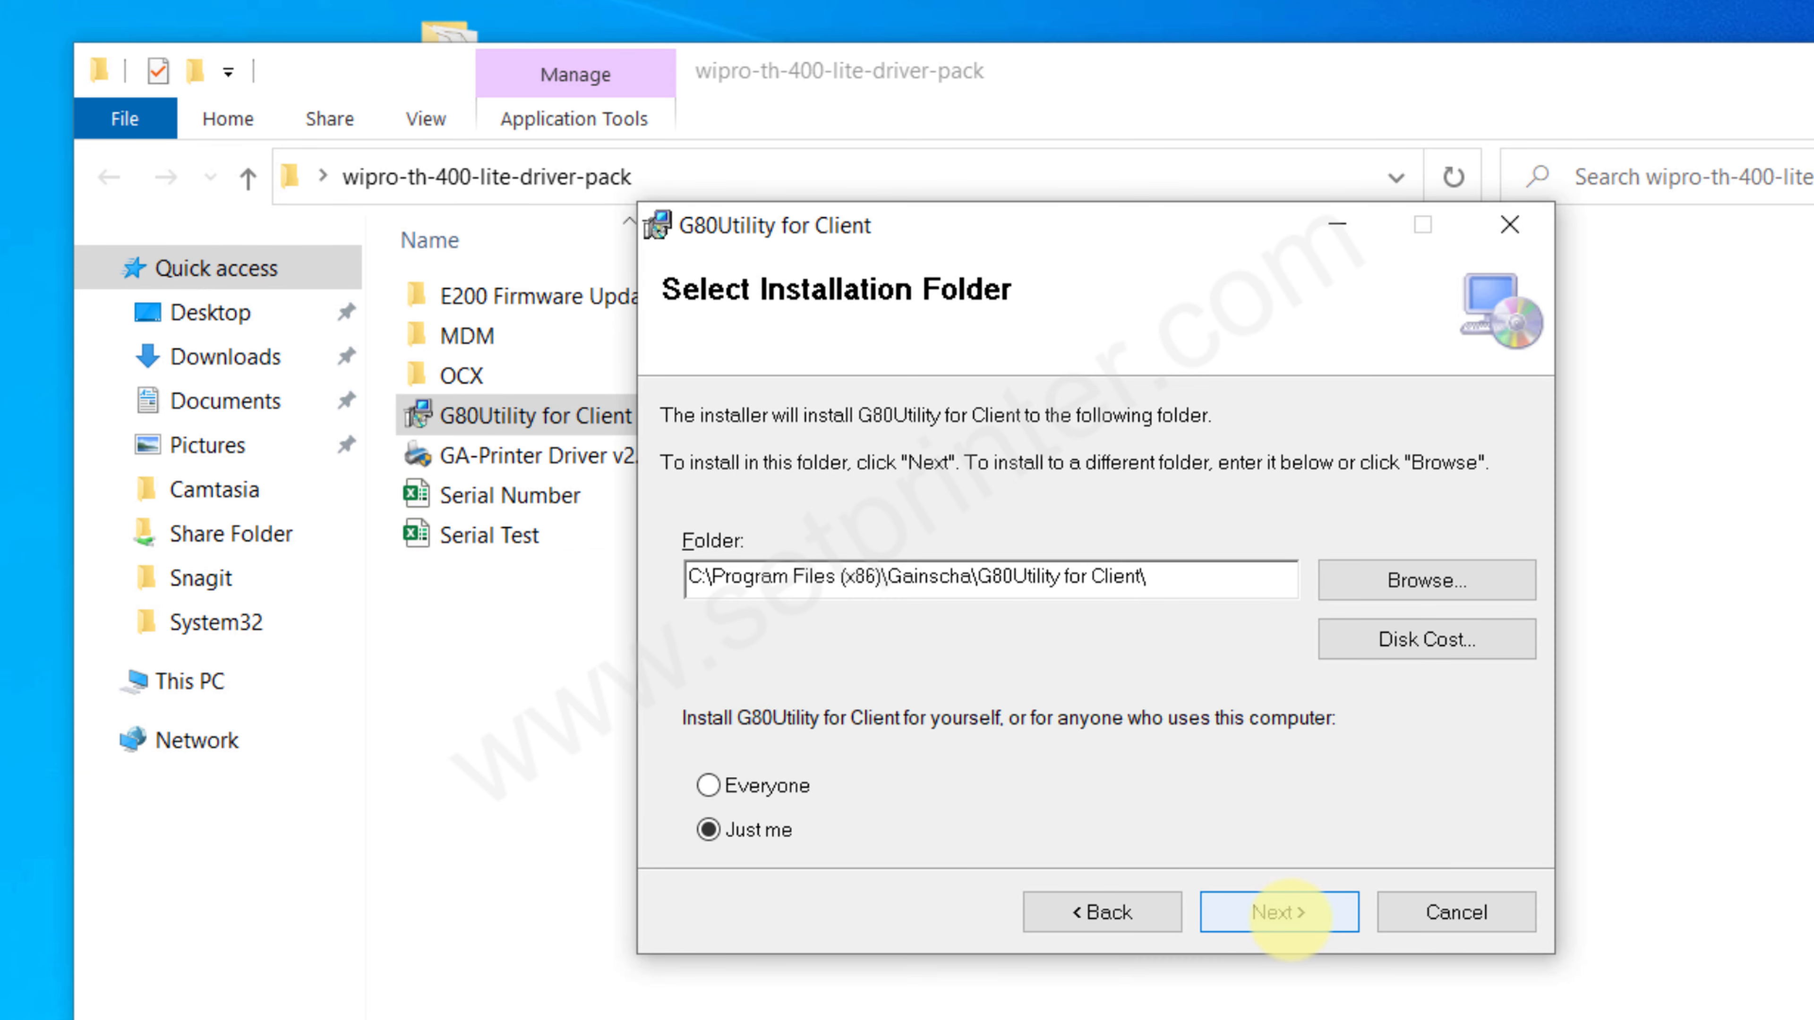
{"action": "left_click", "coordinate": [1286, 913]}
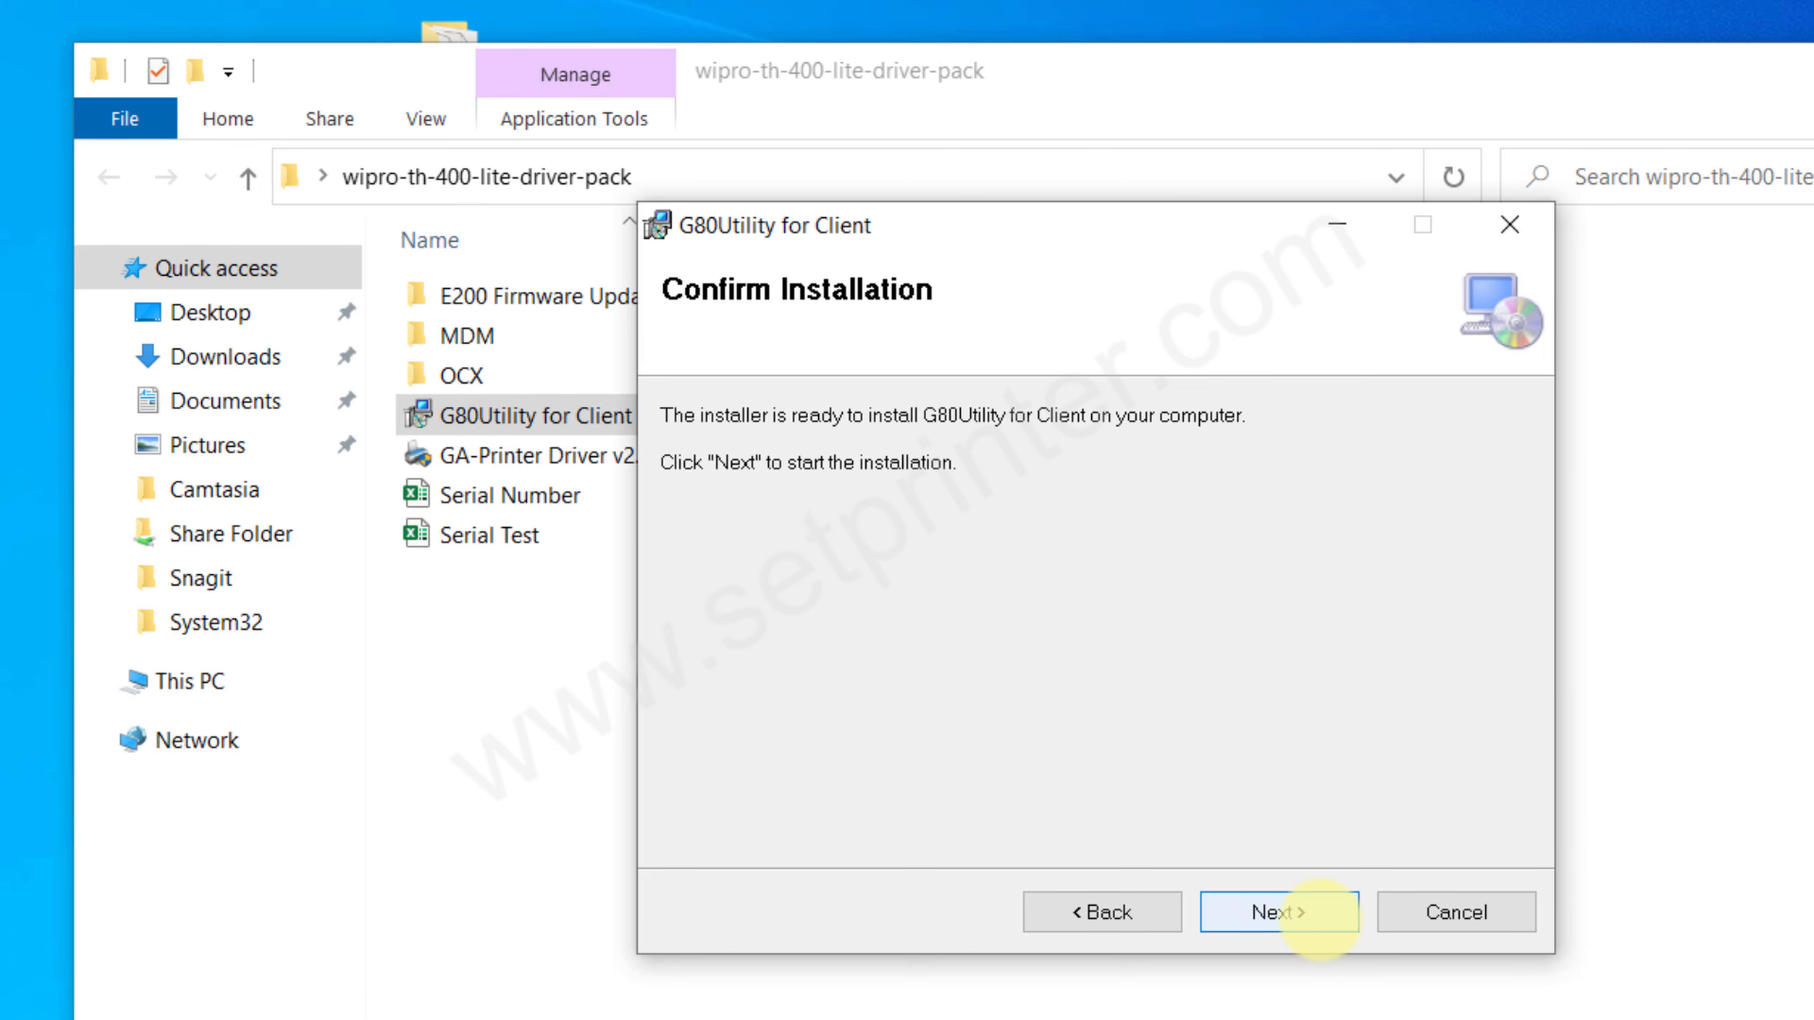
{"action": "left_click", "coordinate": [1320, 919]}
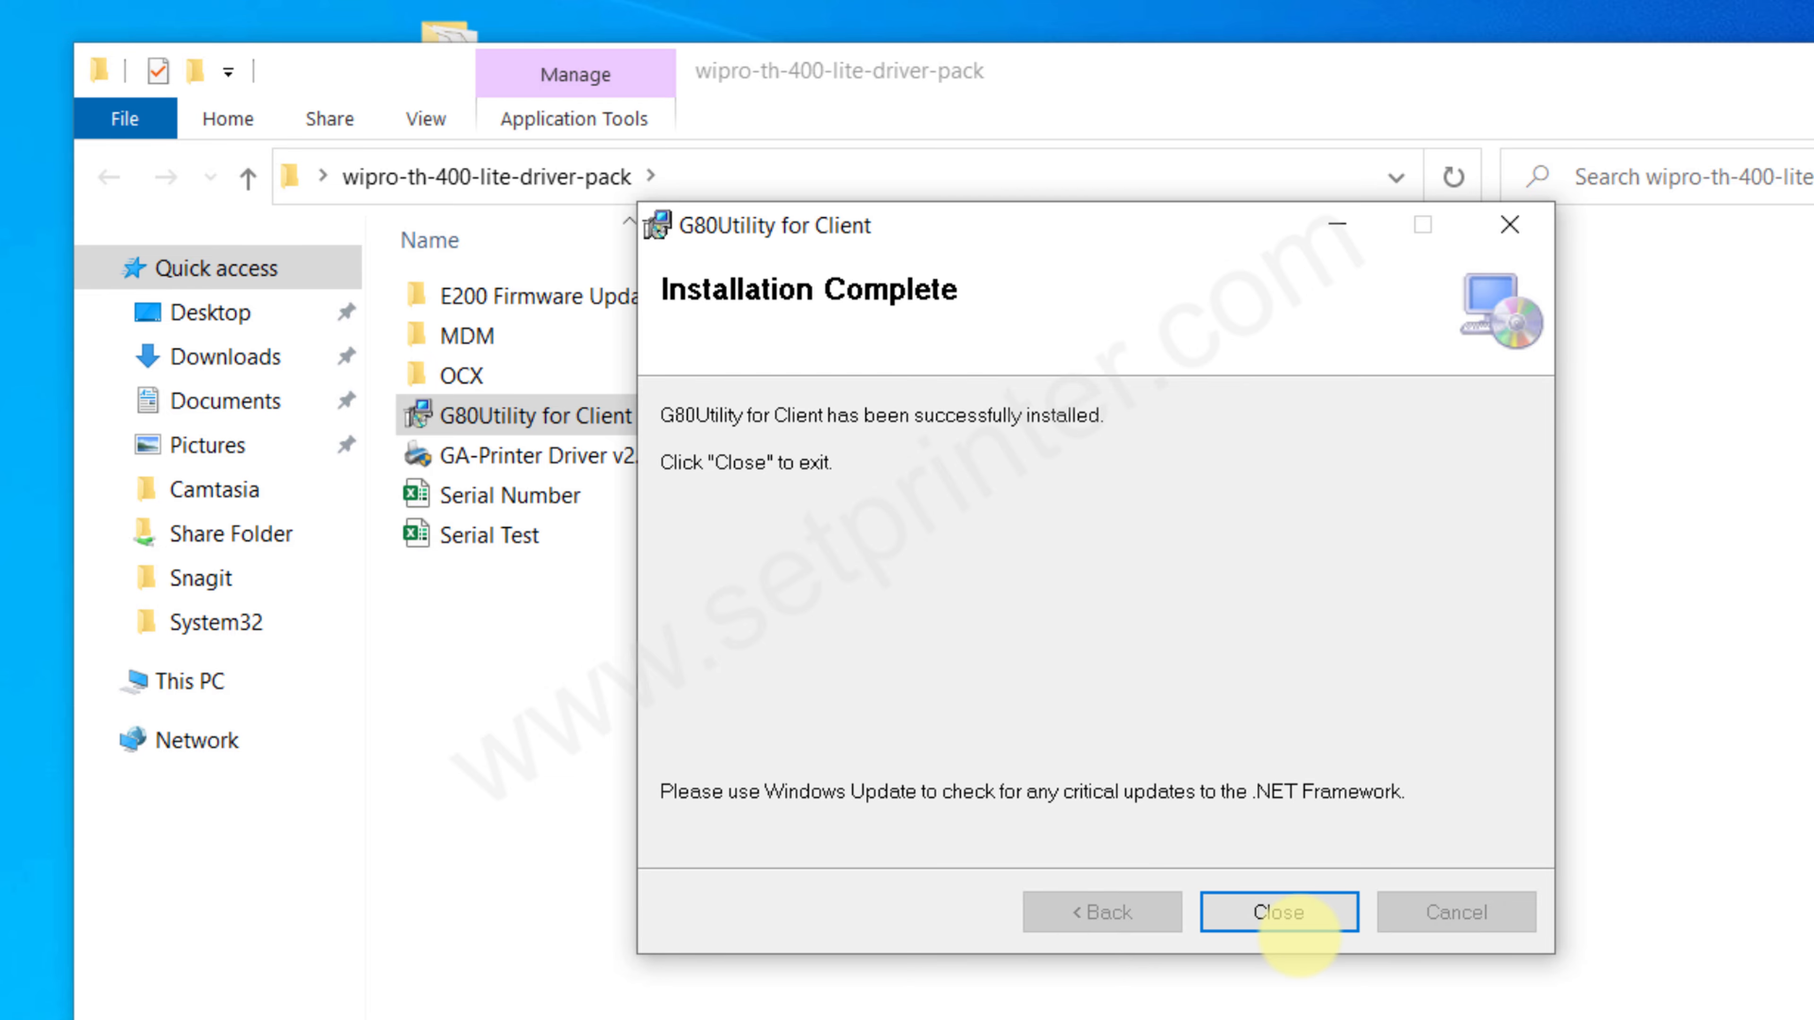
{"action": "left_click", "coordinate": [1291, 923]}
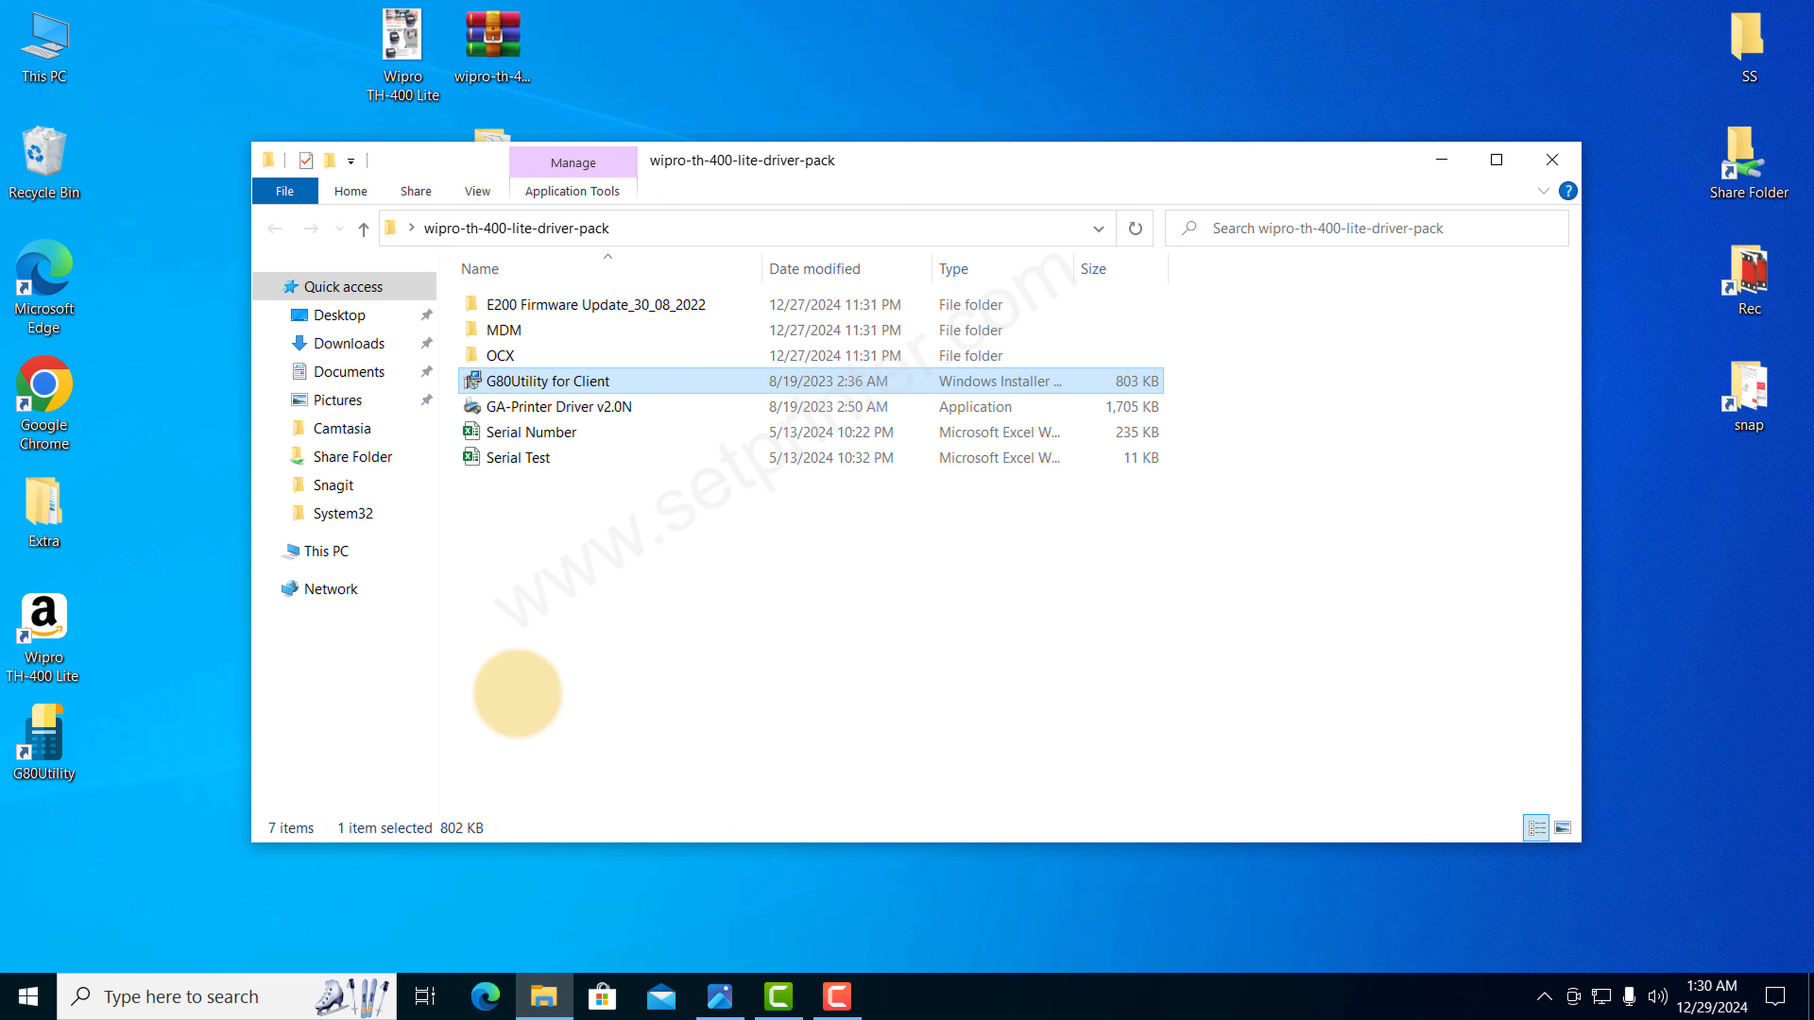
Step: Open the GA-E200 Series printer's management page under Printers & scanners in Windows Settings
{"action": "left_click", "coordinate": [44, 743]}
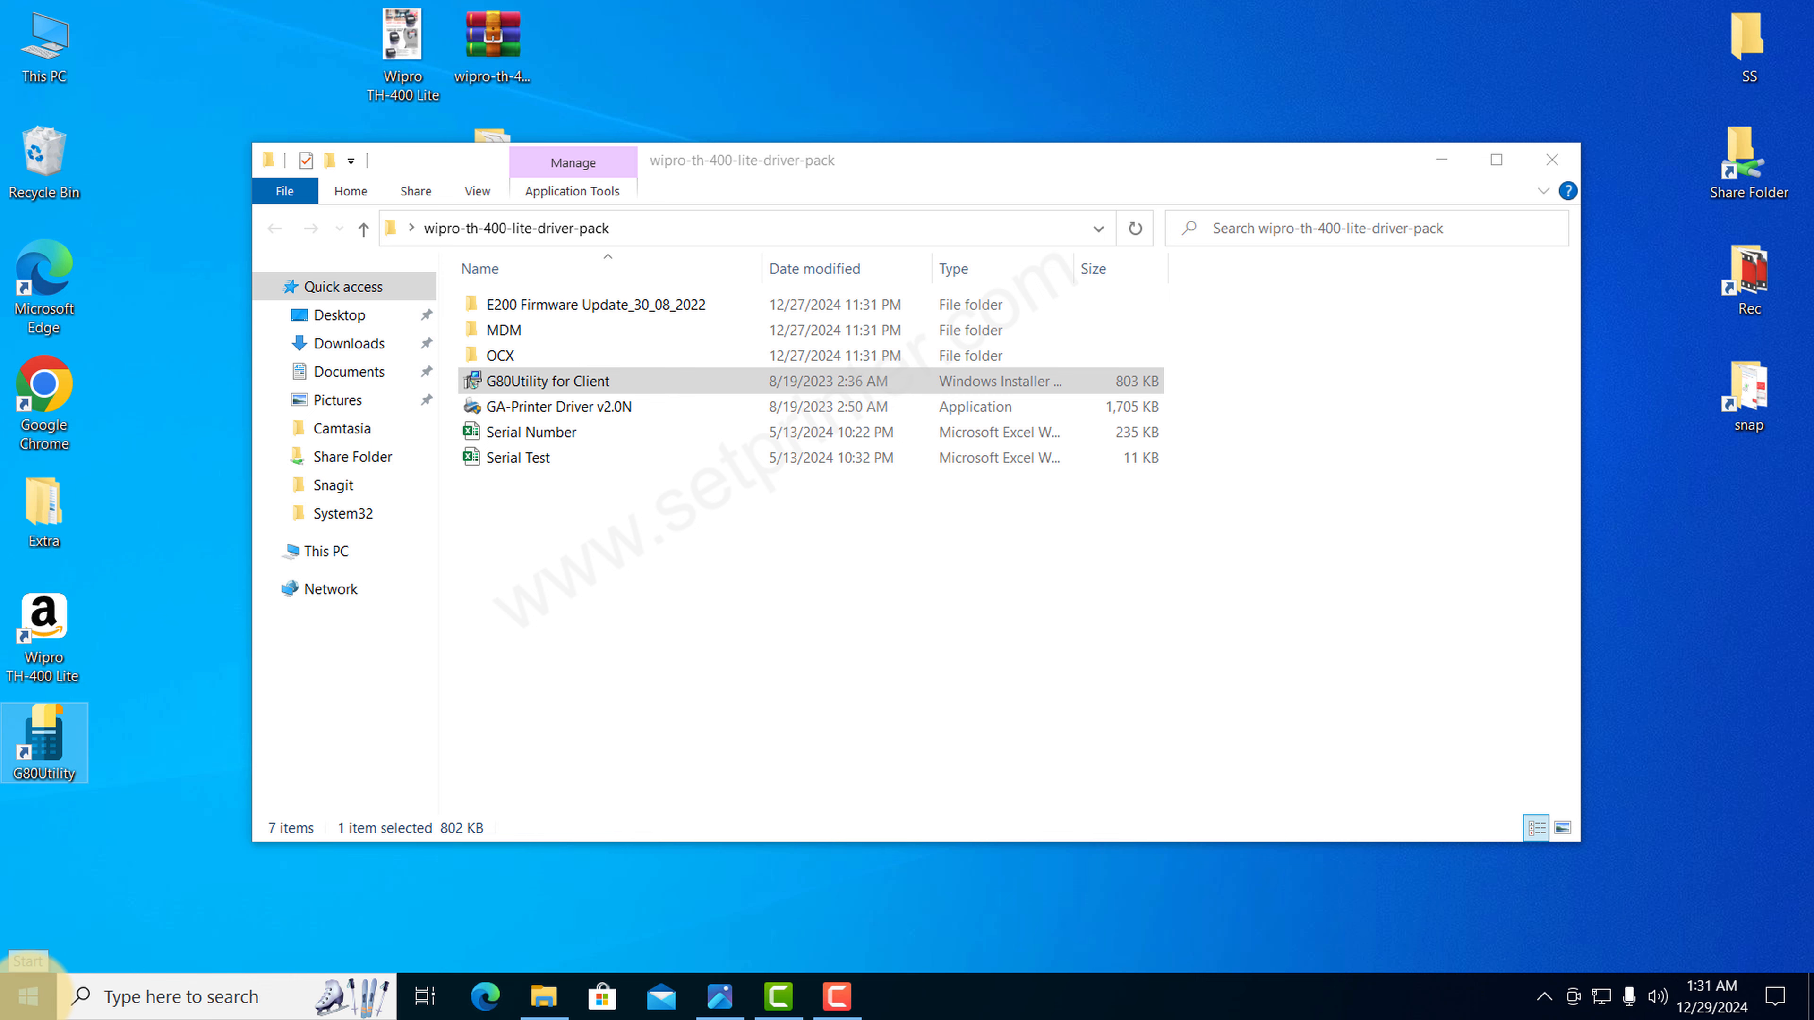
{"action": "left_click", "coordinate": [28, 996]}
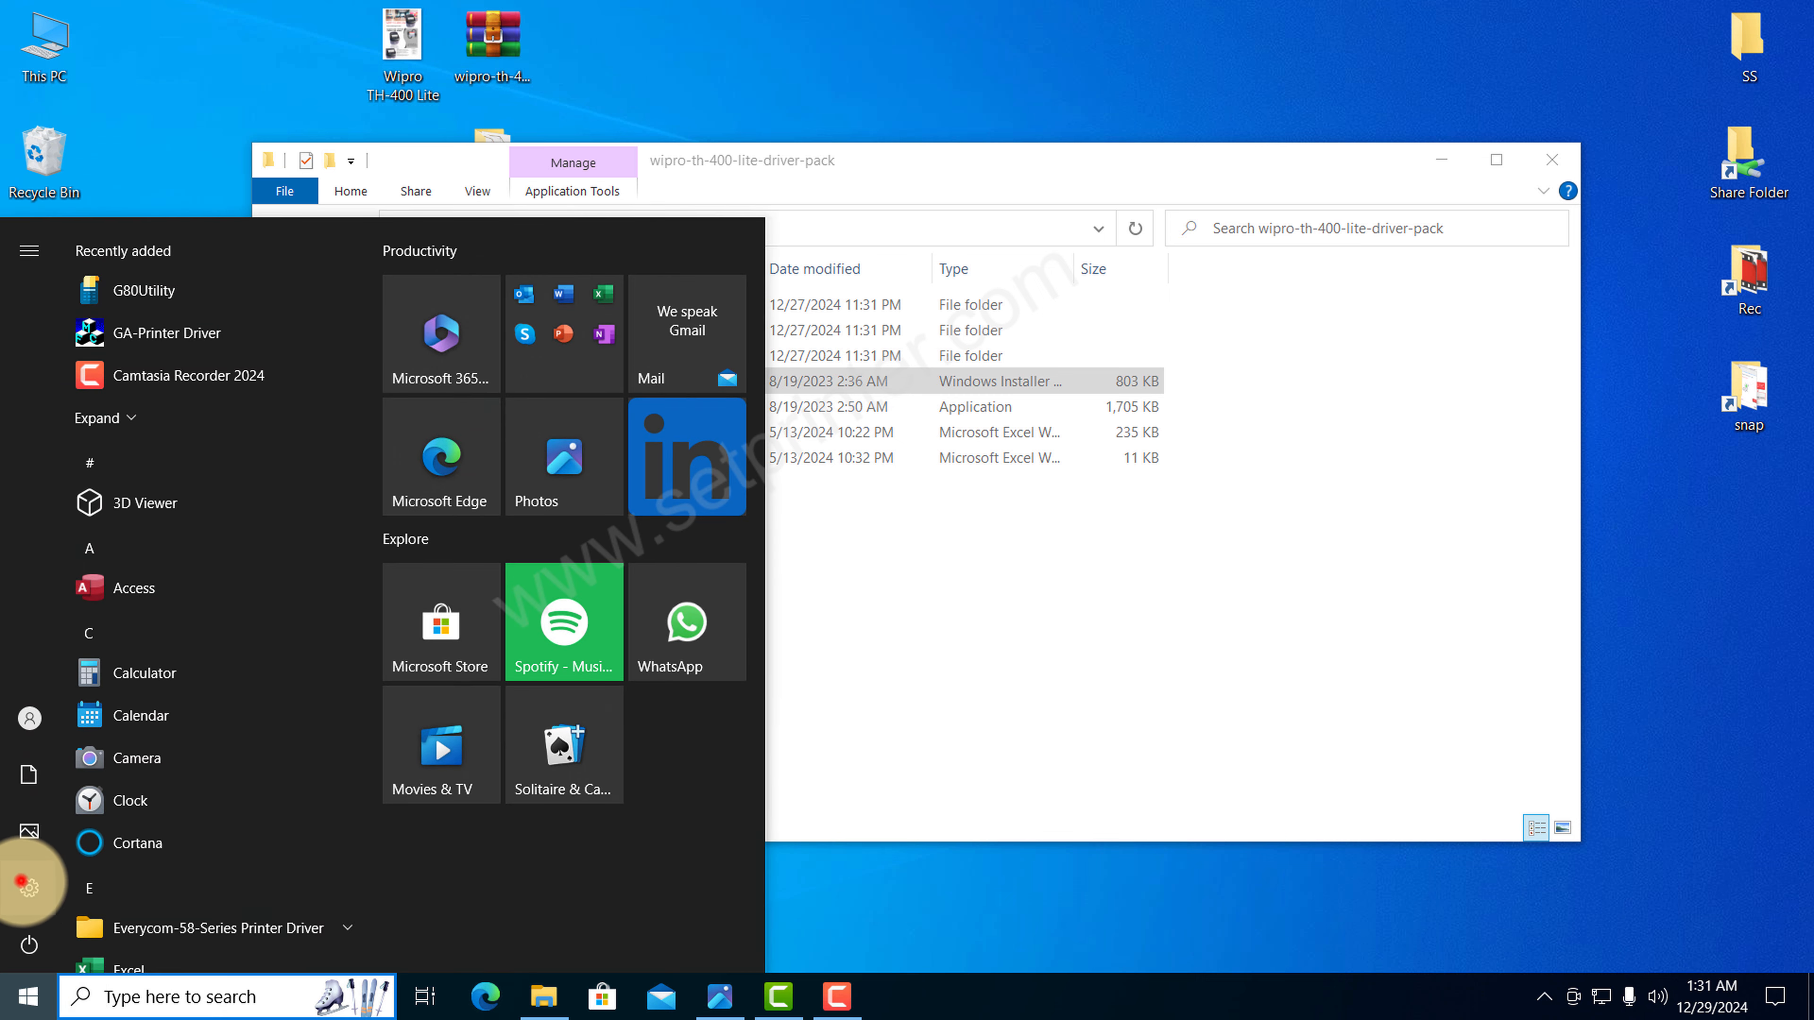
{"action": "left_click", "coordinate": [29, 886]}
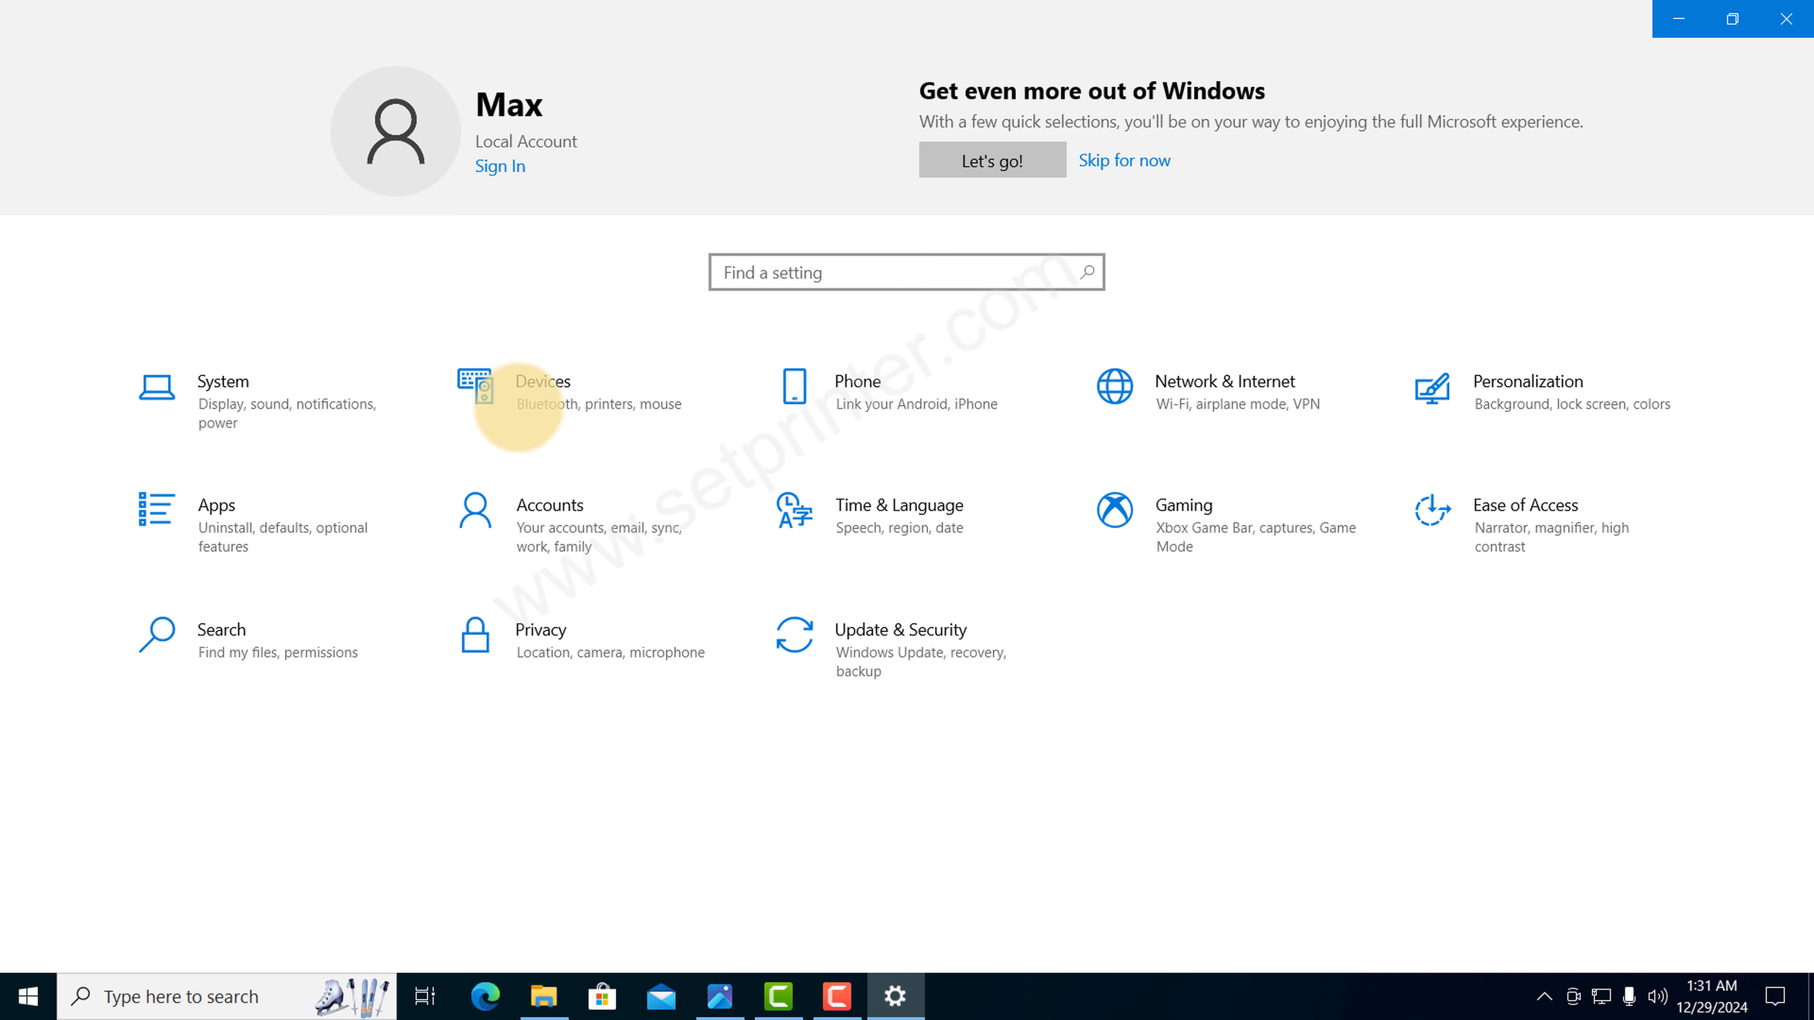
{"action": "left_click", "coordinate": [539, 386]}
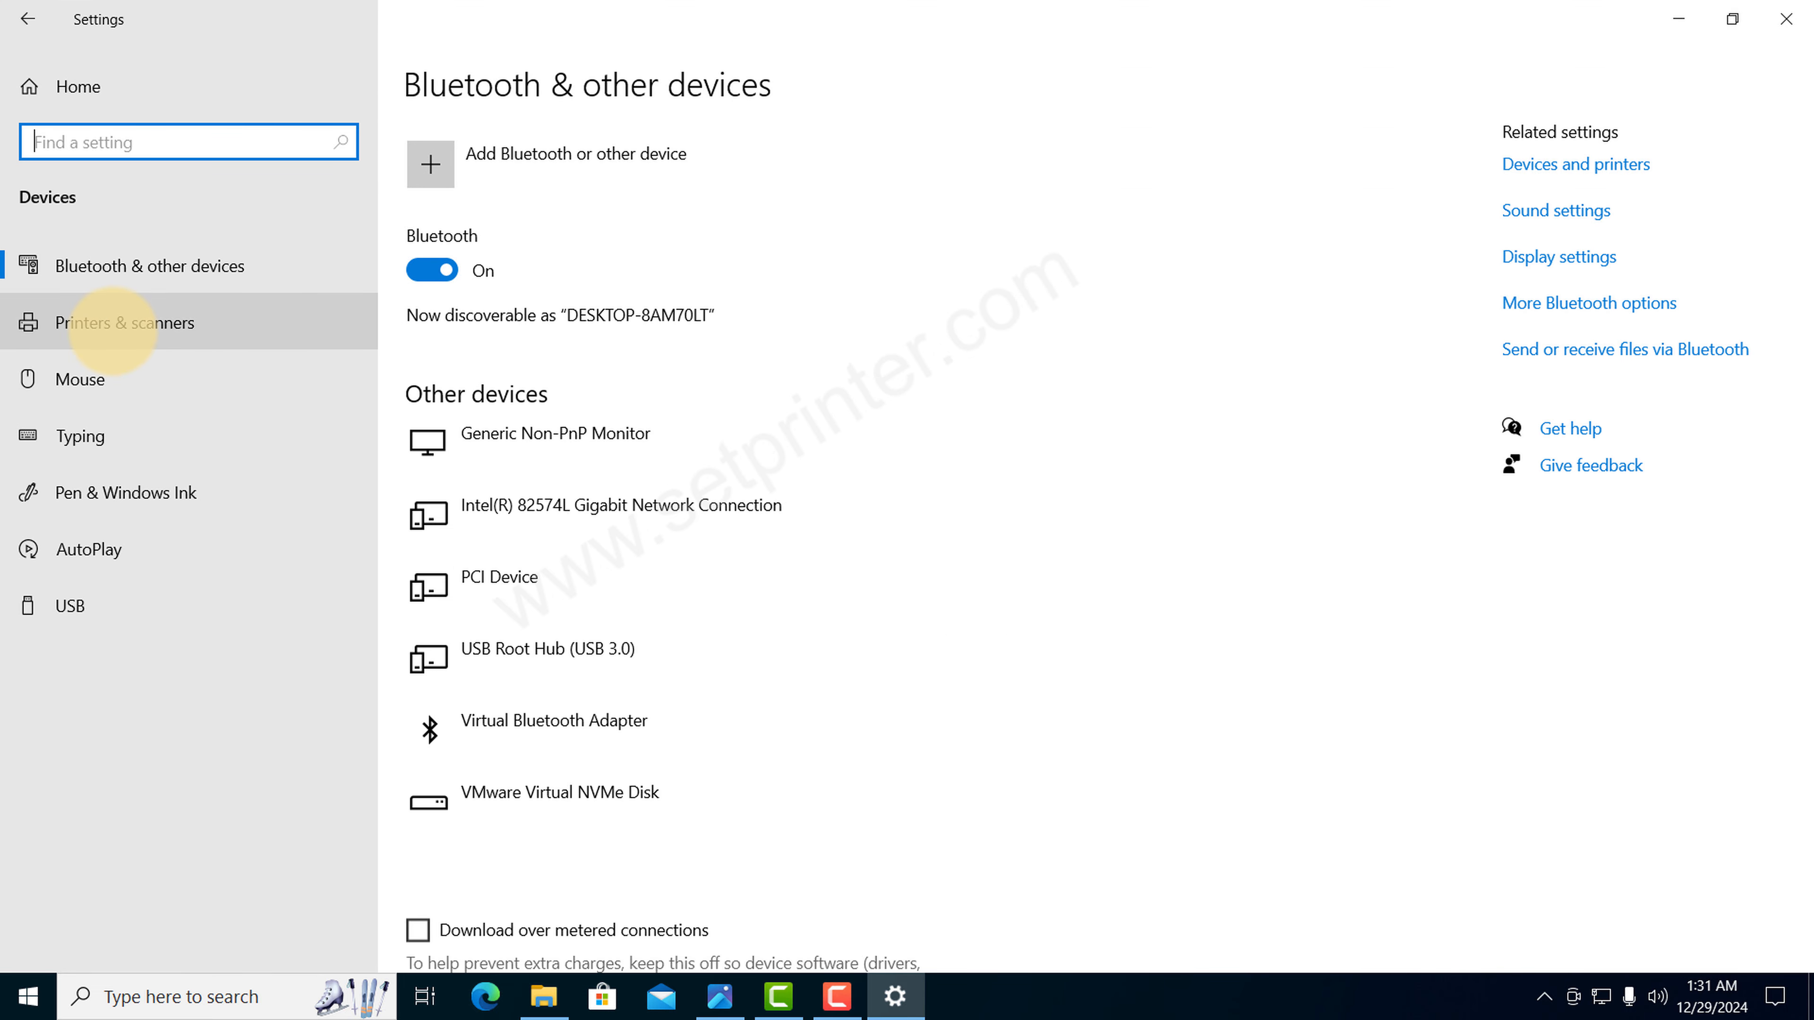
{"action": "left_click", "coordinate": [118, 323]}
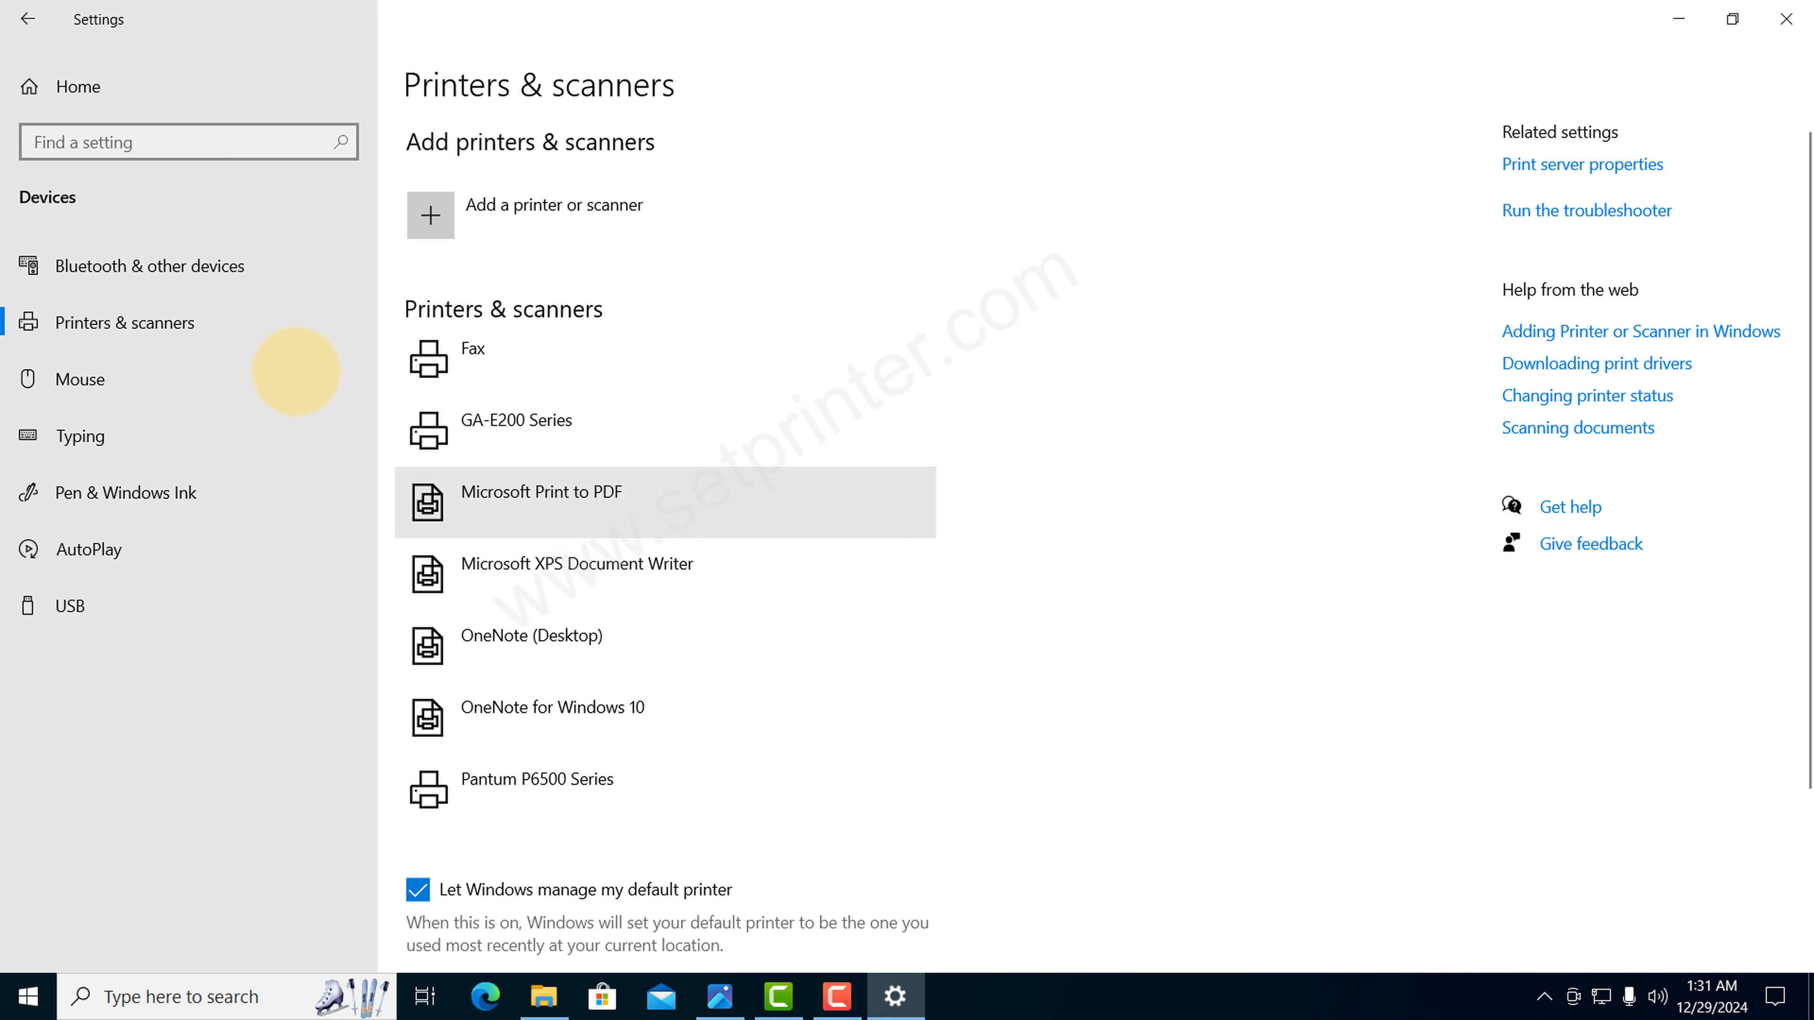
{"action": "left_click", "coordinate": [516, 428]}
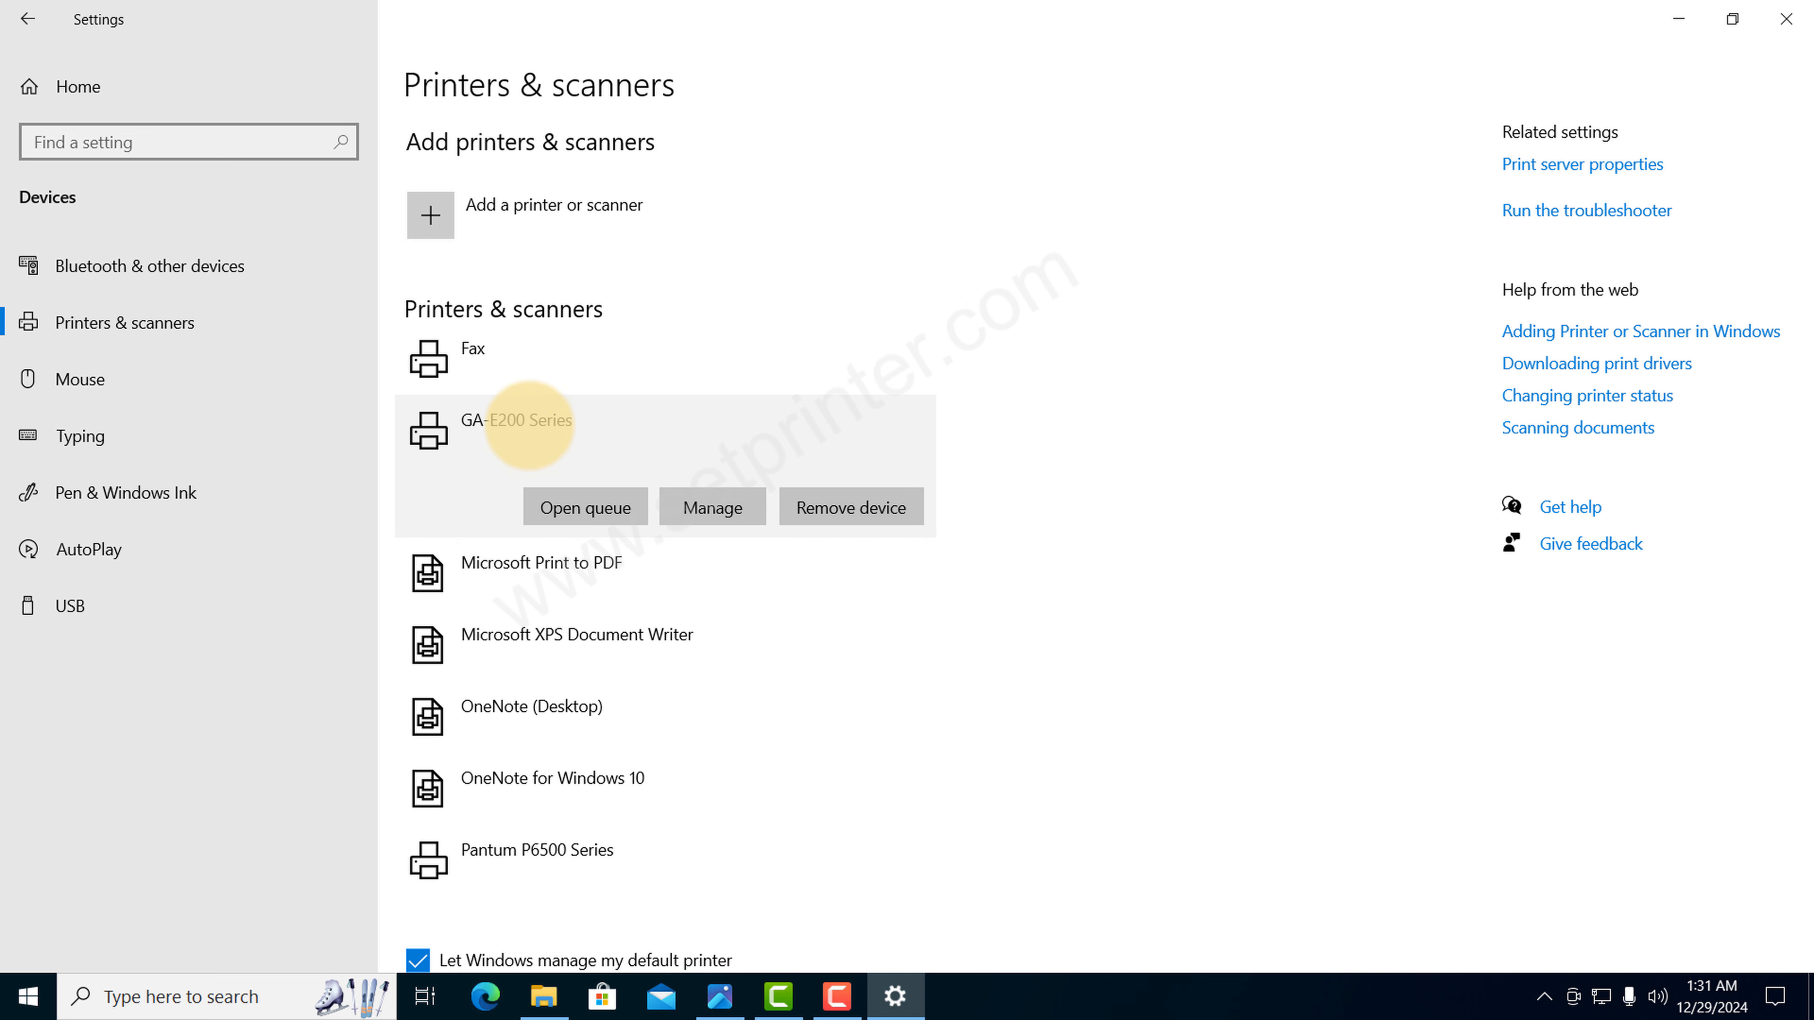
{"action": "left_click", "coordinate": [714, 508]}
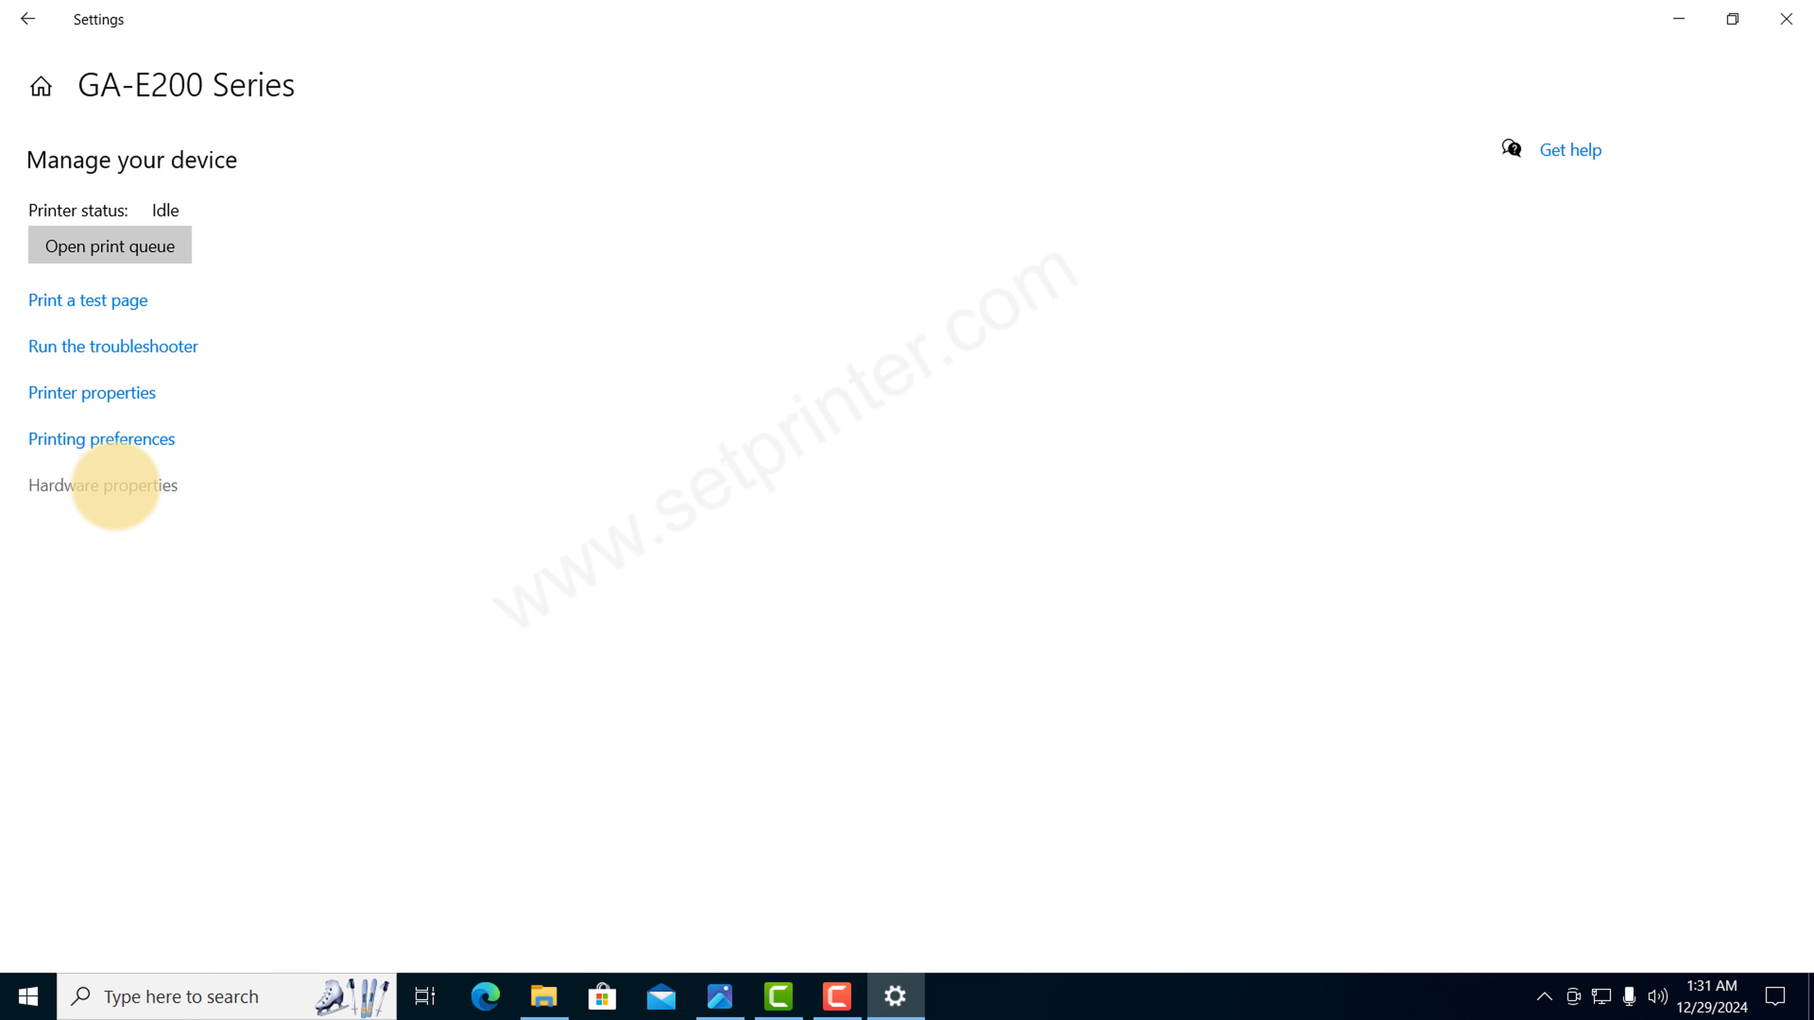
Step: Rename the GA-E200 Series printer to Wipro TH 400 Lite in its printer properties
{"action": "left_click", "coordinate": [93, 393]}
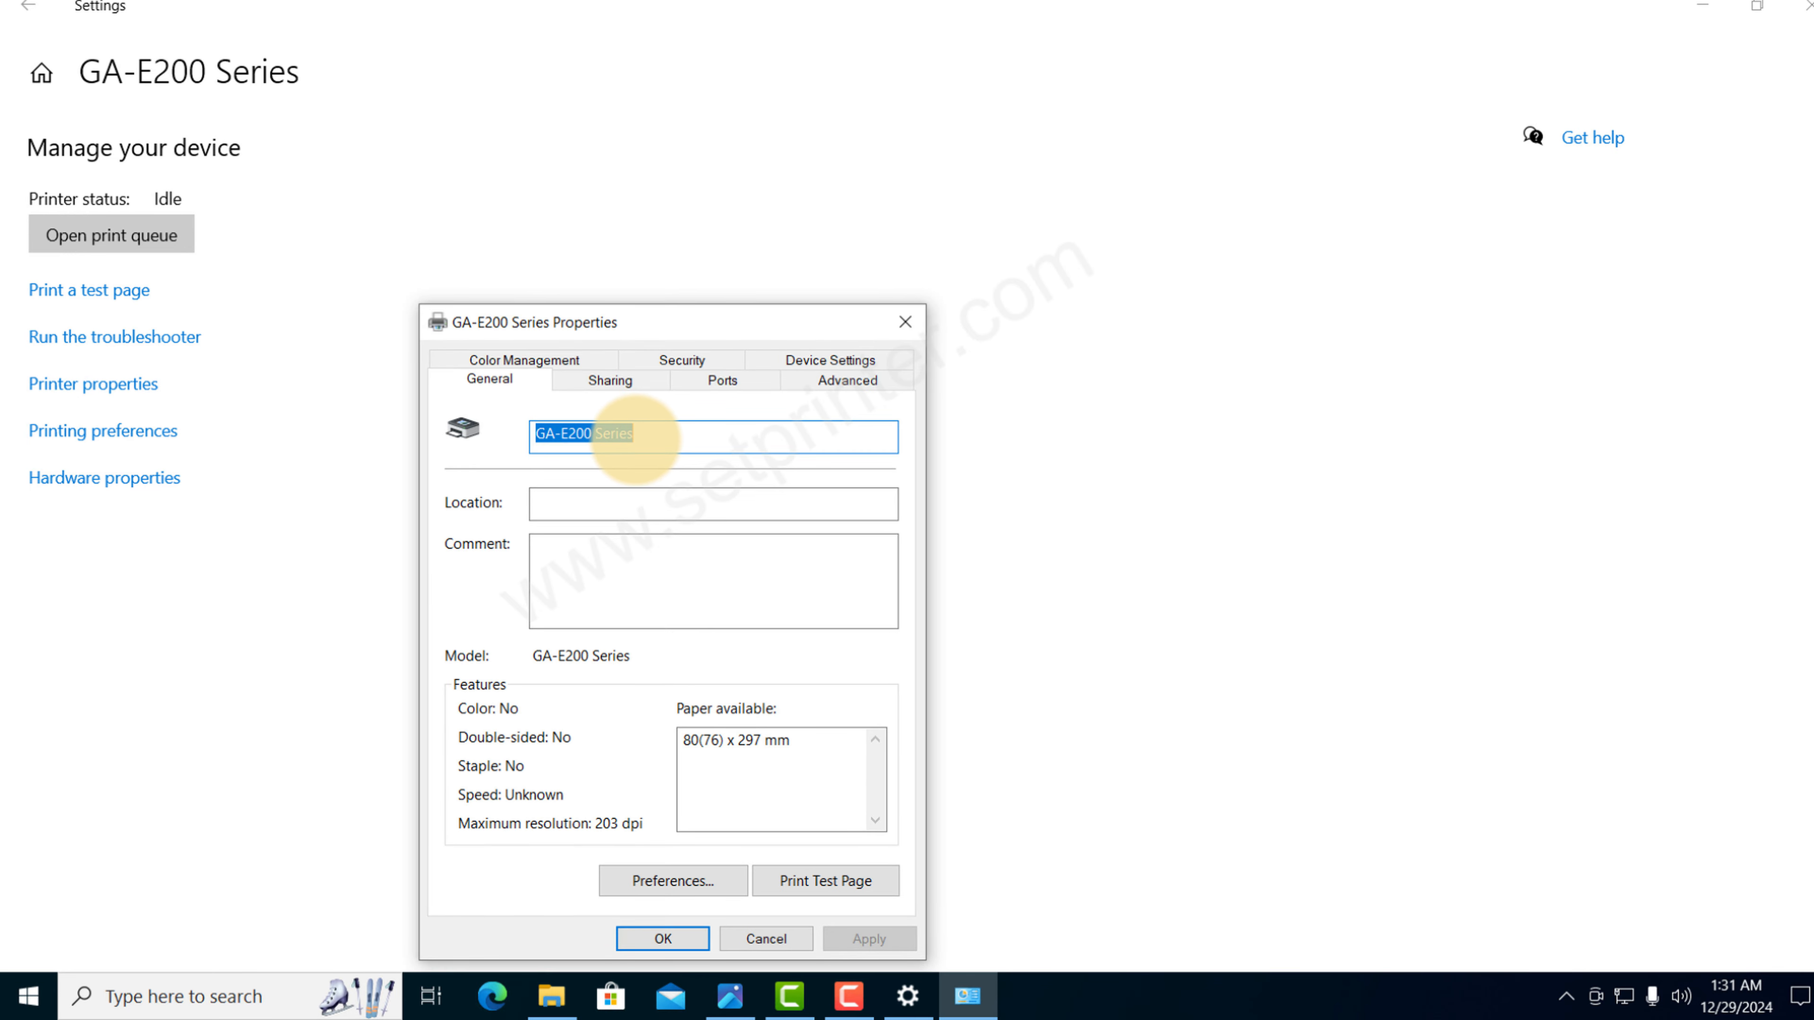
{"action": "left_click", "coordinate": [636, 440]}
{"action": "left_click_drag", "start_coordinate": [660, 430], "coordinate": [494, 424]}
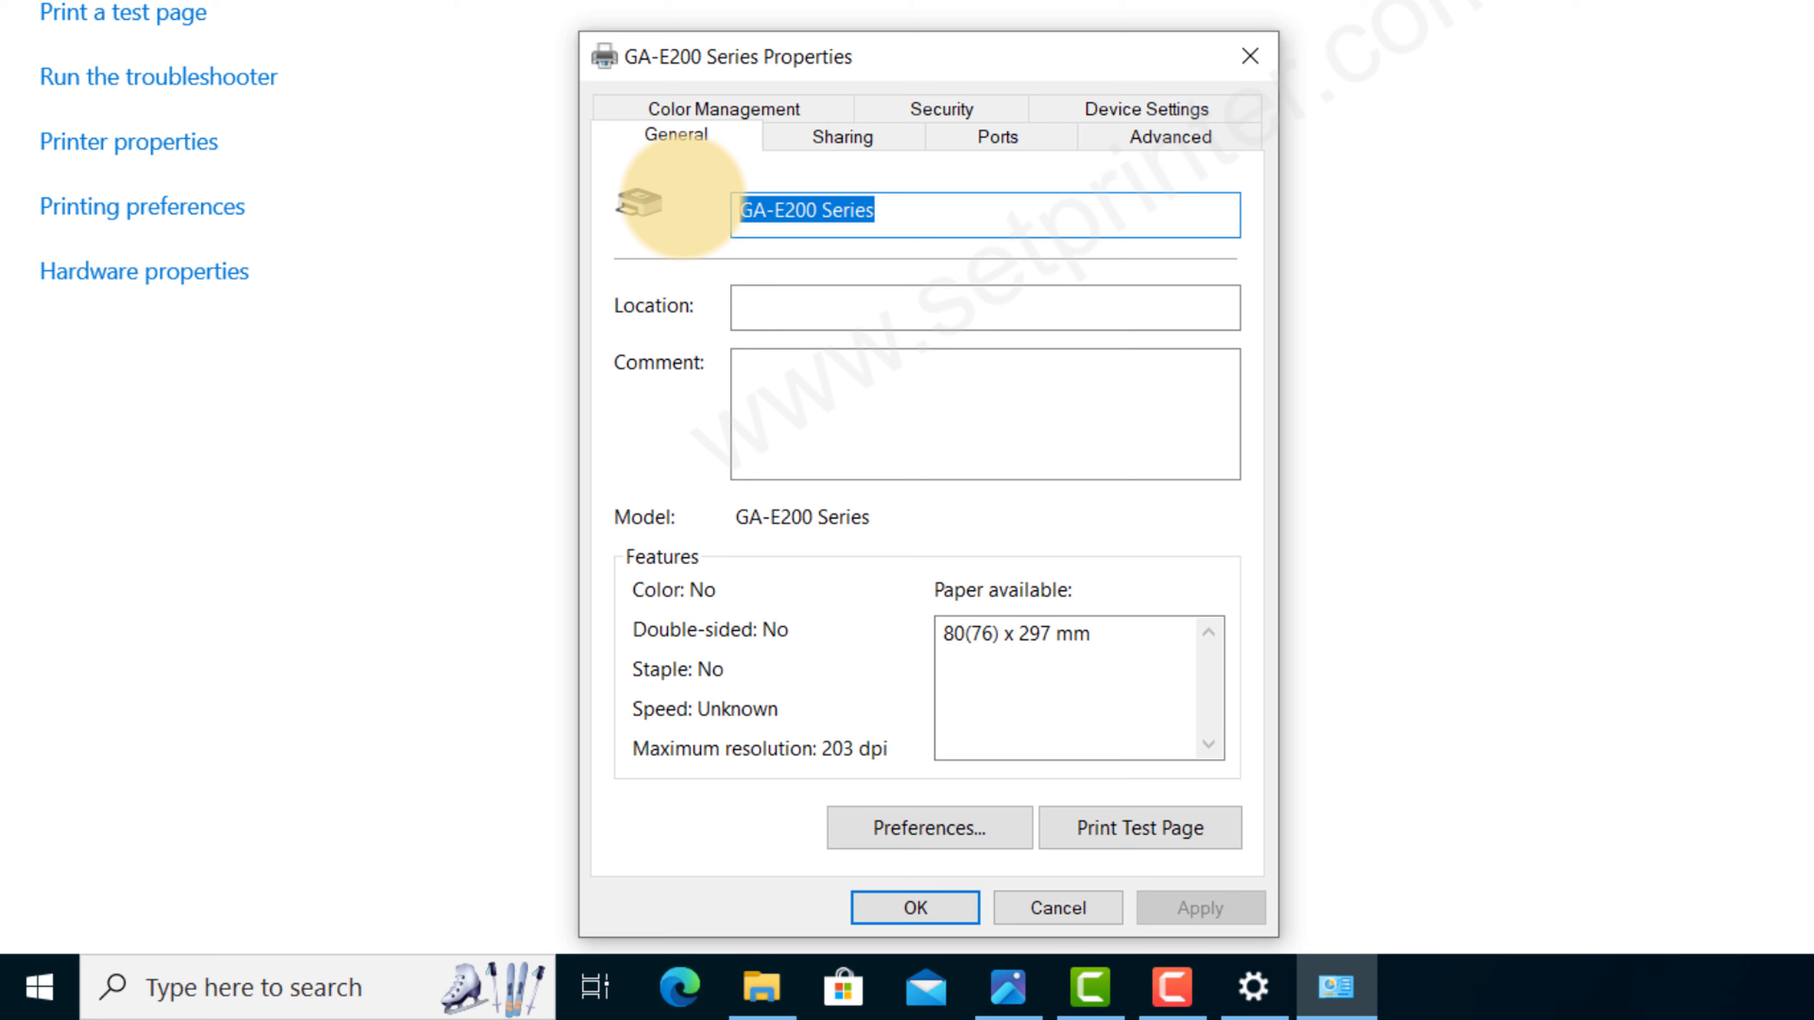
{"action": "type", "text": "Wipro TH 400 Lite"}
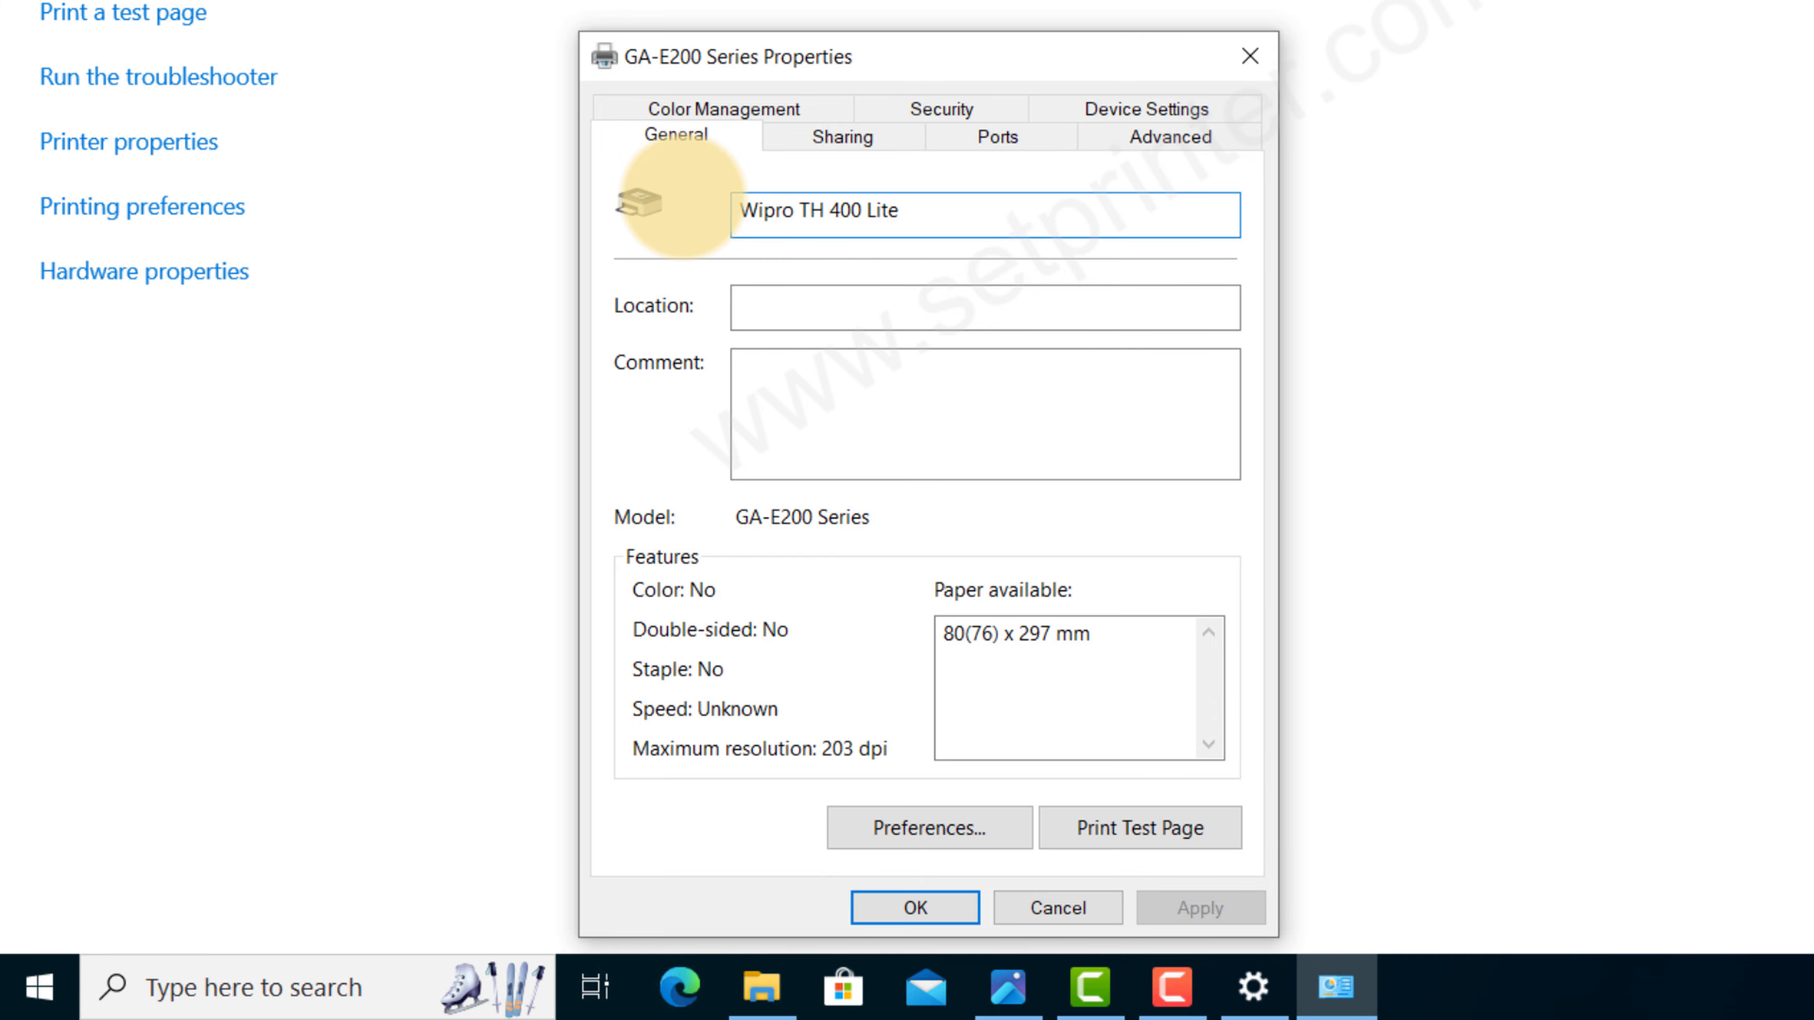
{"action": "left_click", "coordinate": [940, 907]}
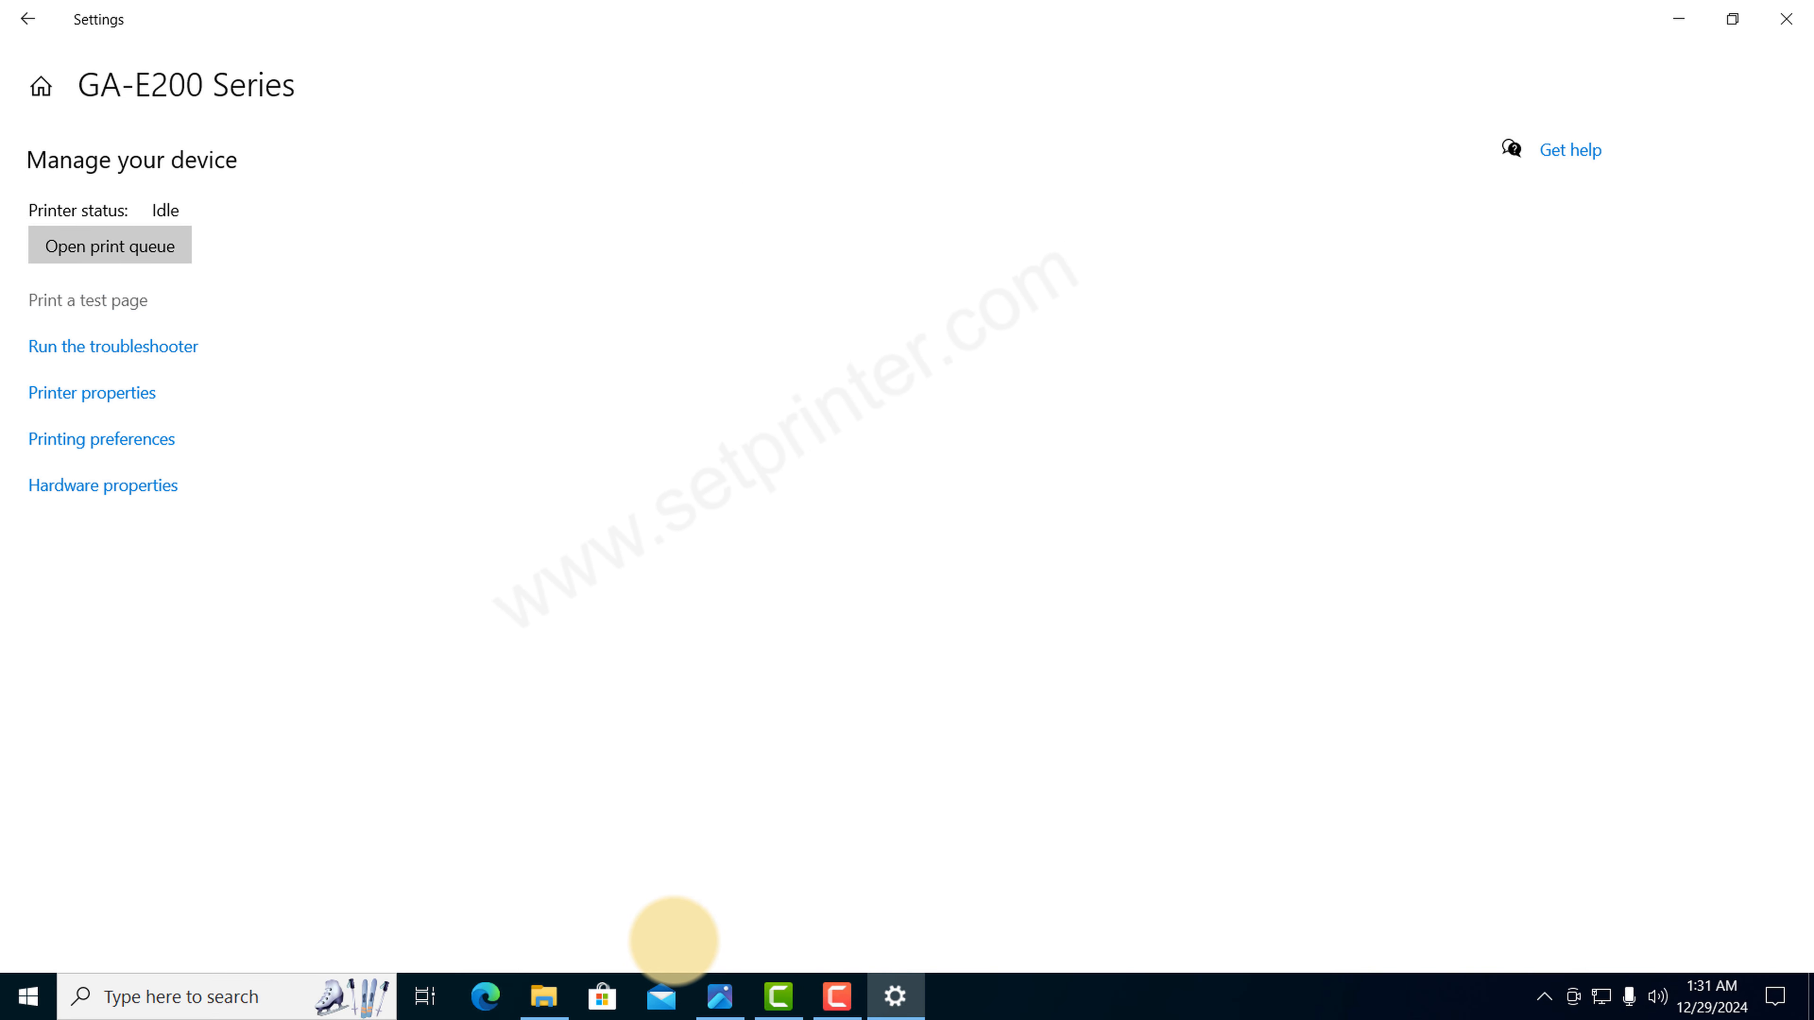
Step: Return to the Printers & scanners list and check the Wipro TH 400 Lite entry
{"action": "left_click", "coordinate": [28, 18]}
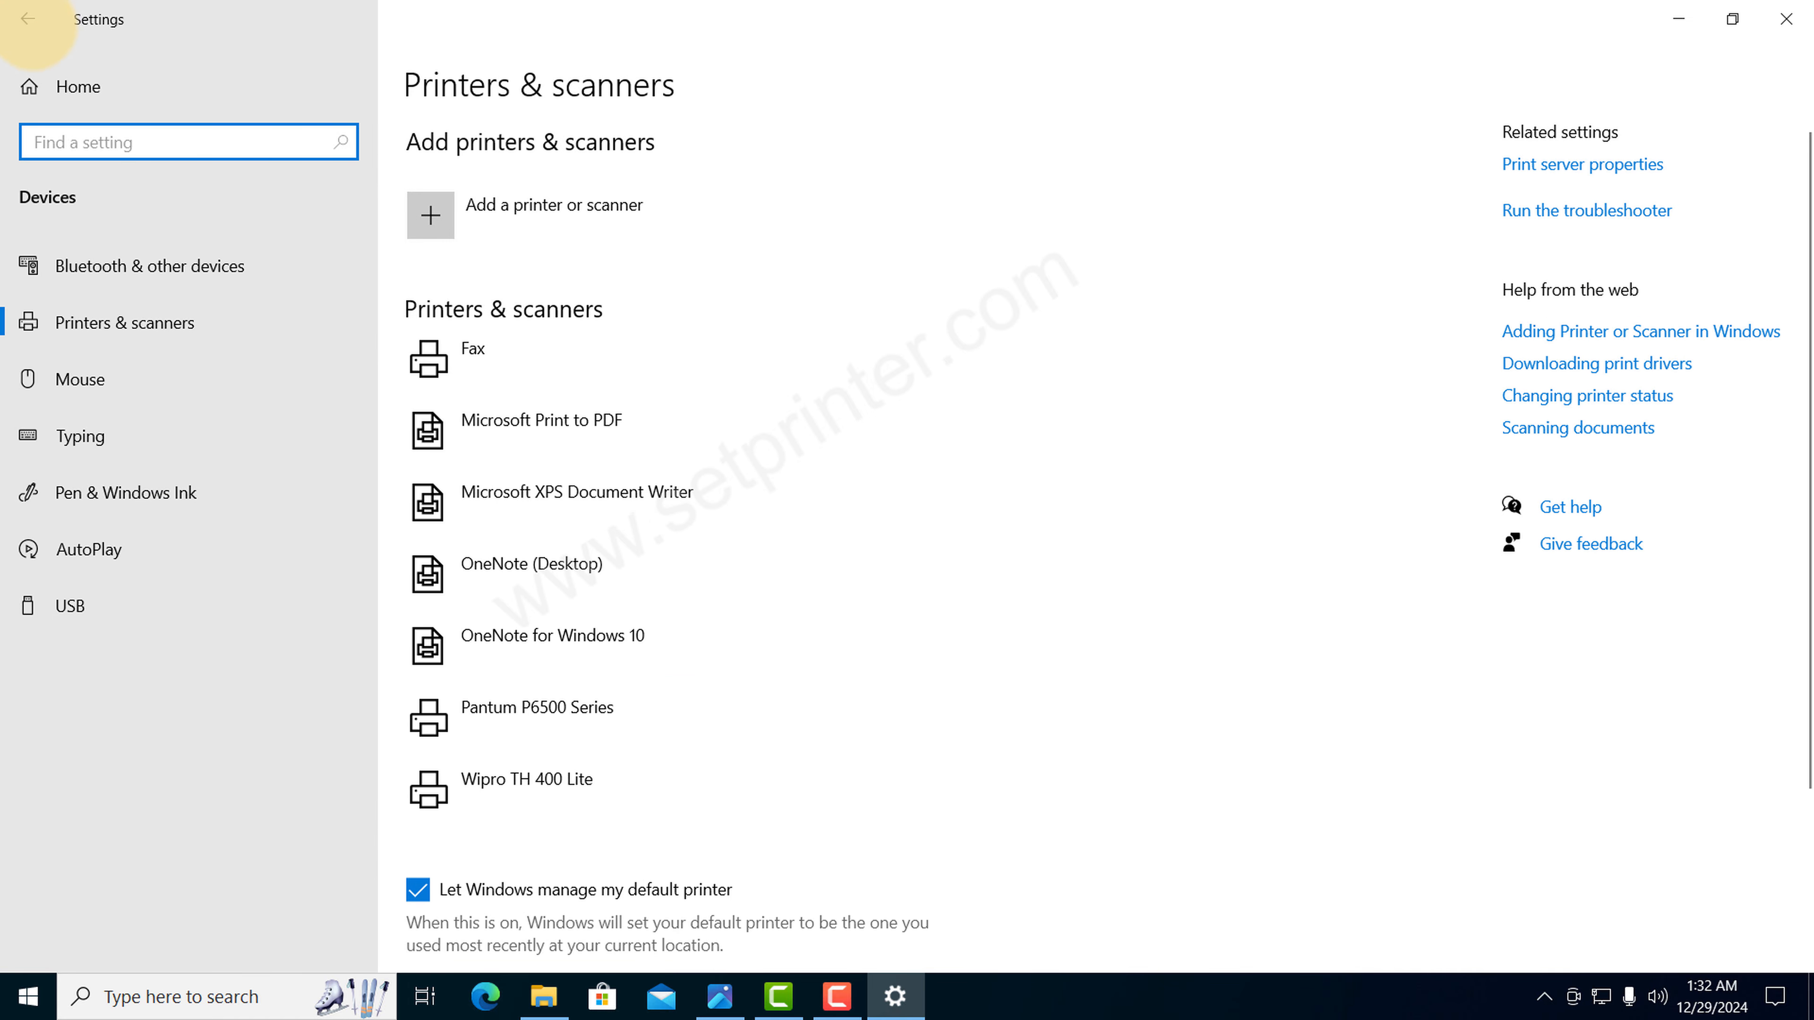
{"action": "left_click", "coordinate": [494, 793]}
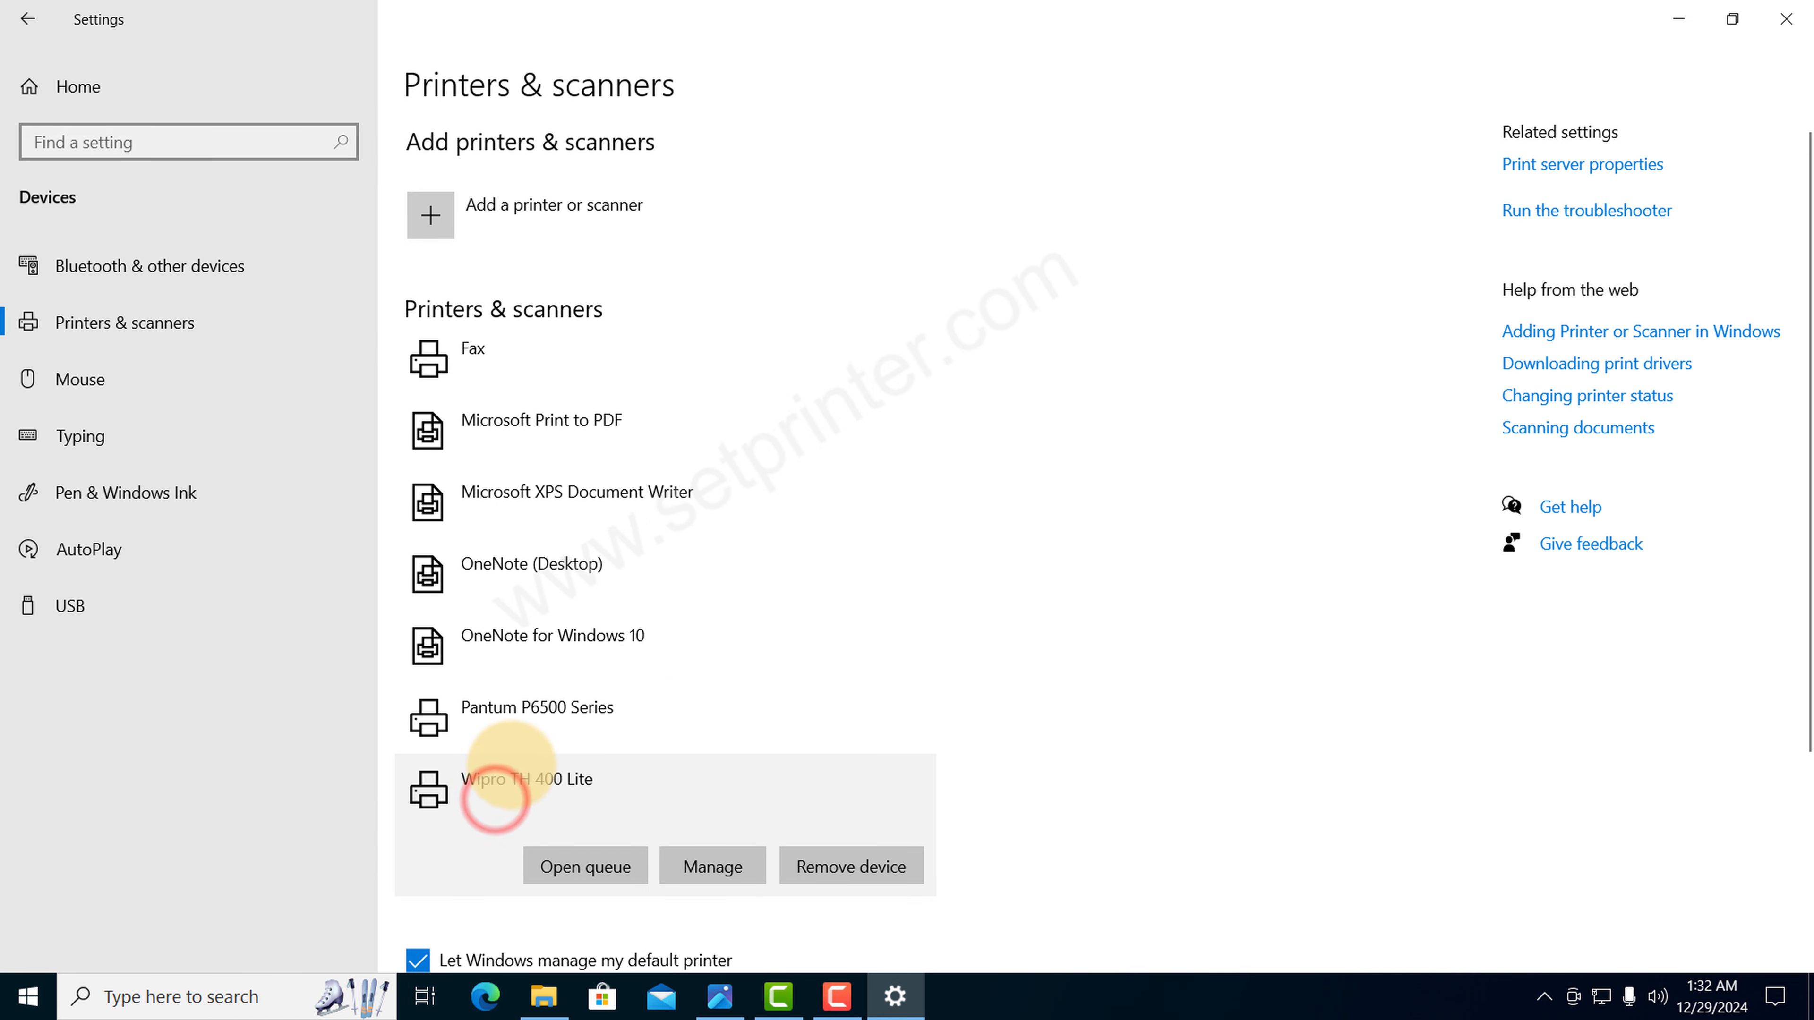
{"action": "scroll", "coordinate": [511, 762], "scroll_direction": "down", "scroll_amount": 2}
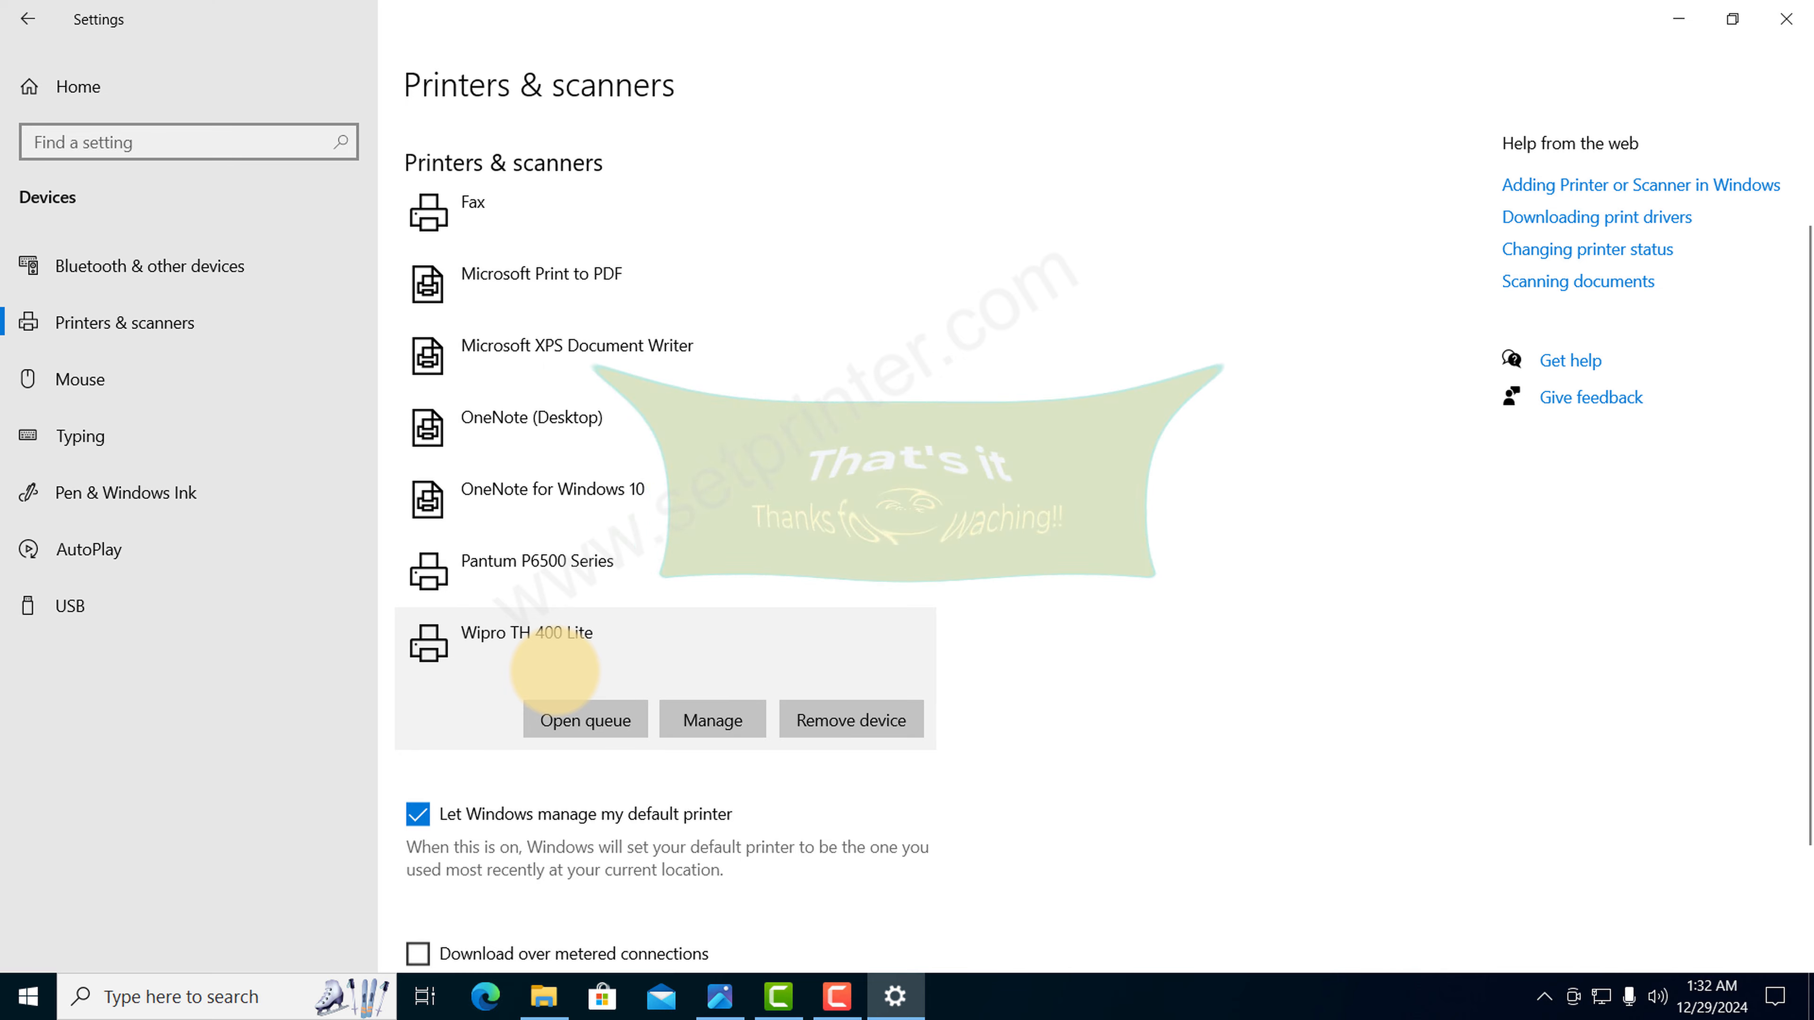